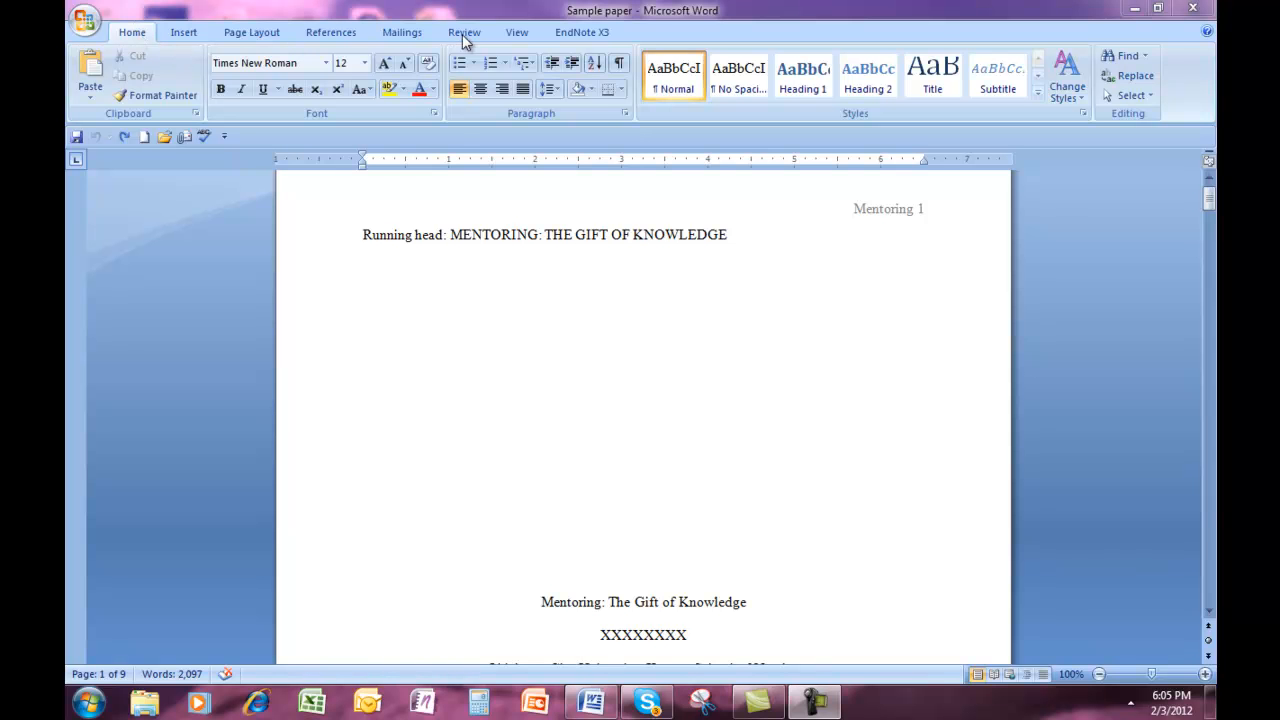
Set the document's review markup to show revisions in balloons
click(463, 33)
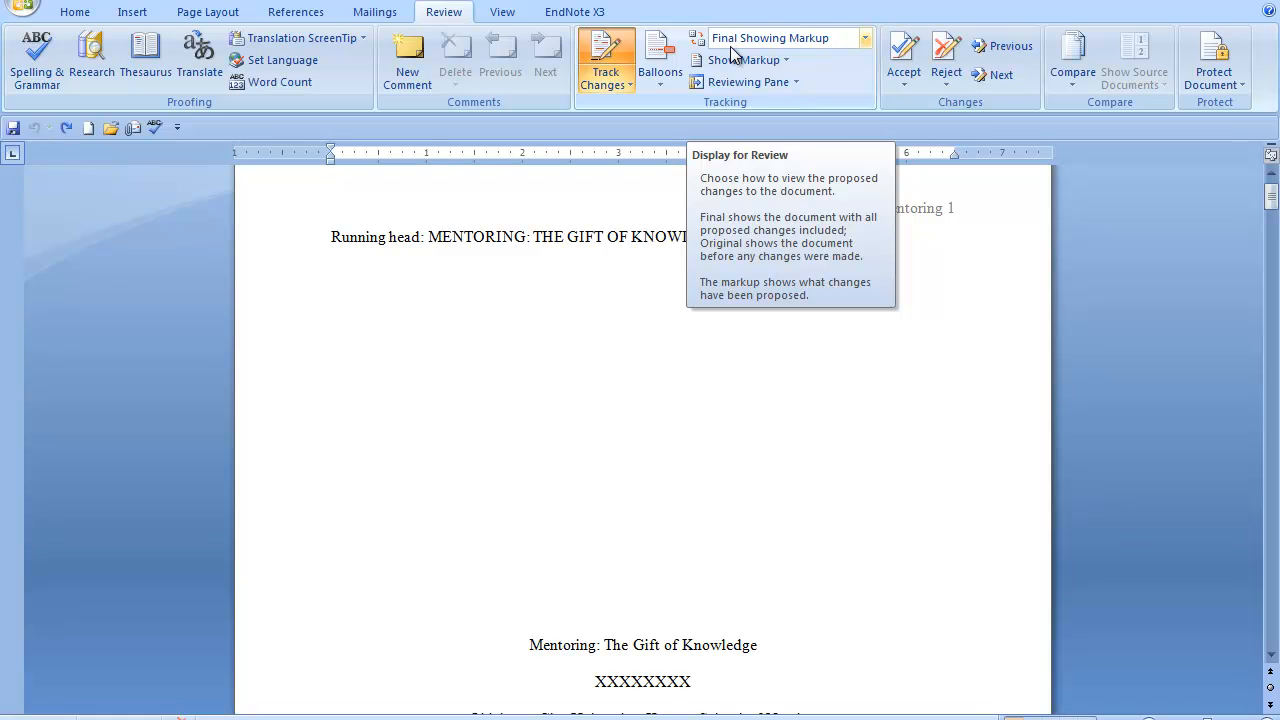
click(660, 84)
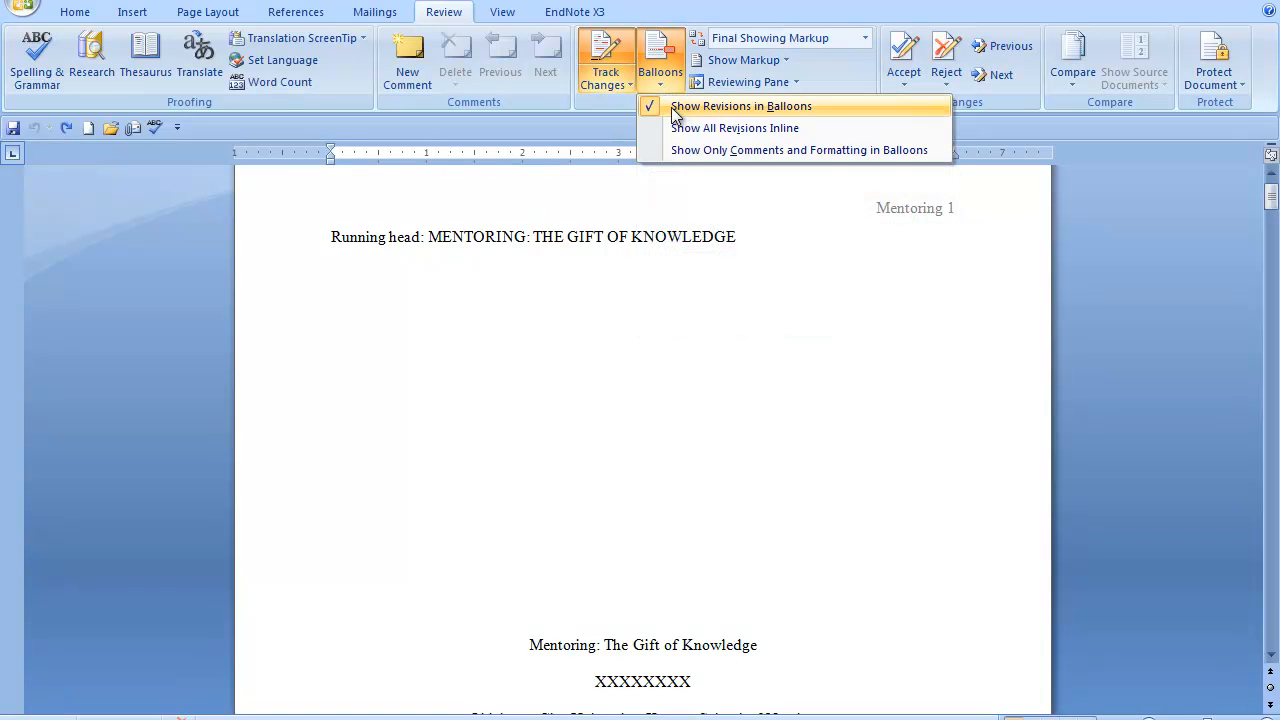
click(800, 106)
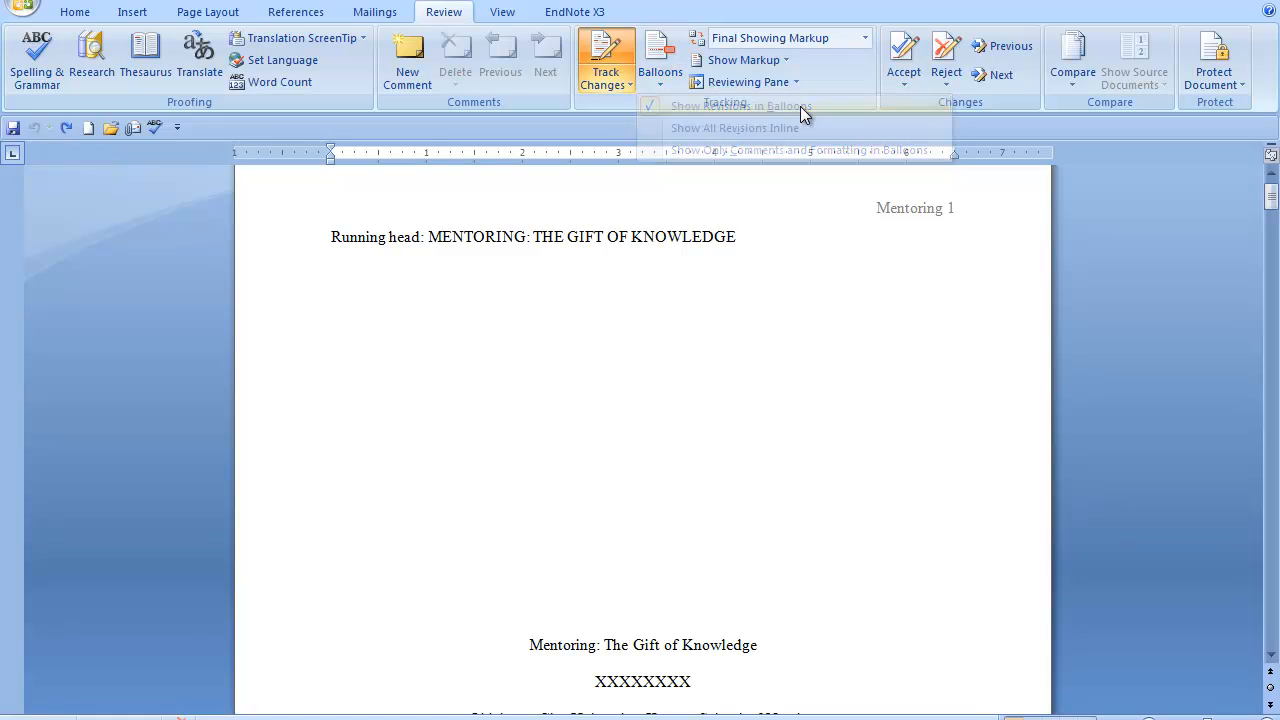
Turn Track Changes off and back on for the document
click(628, 82)
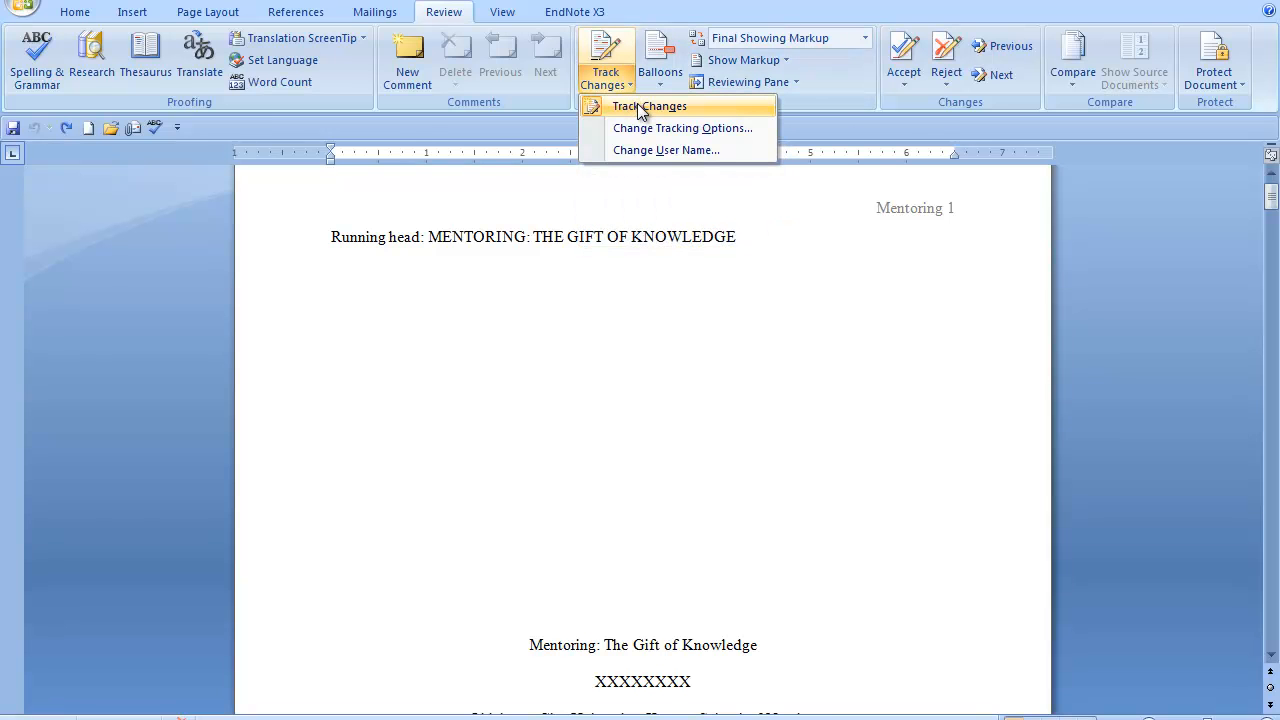
click(637, 106)
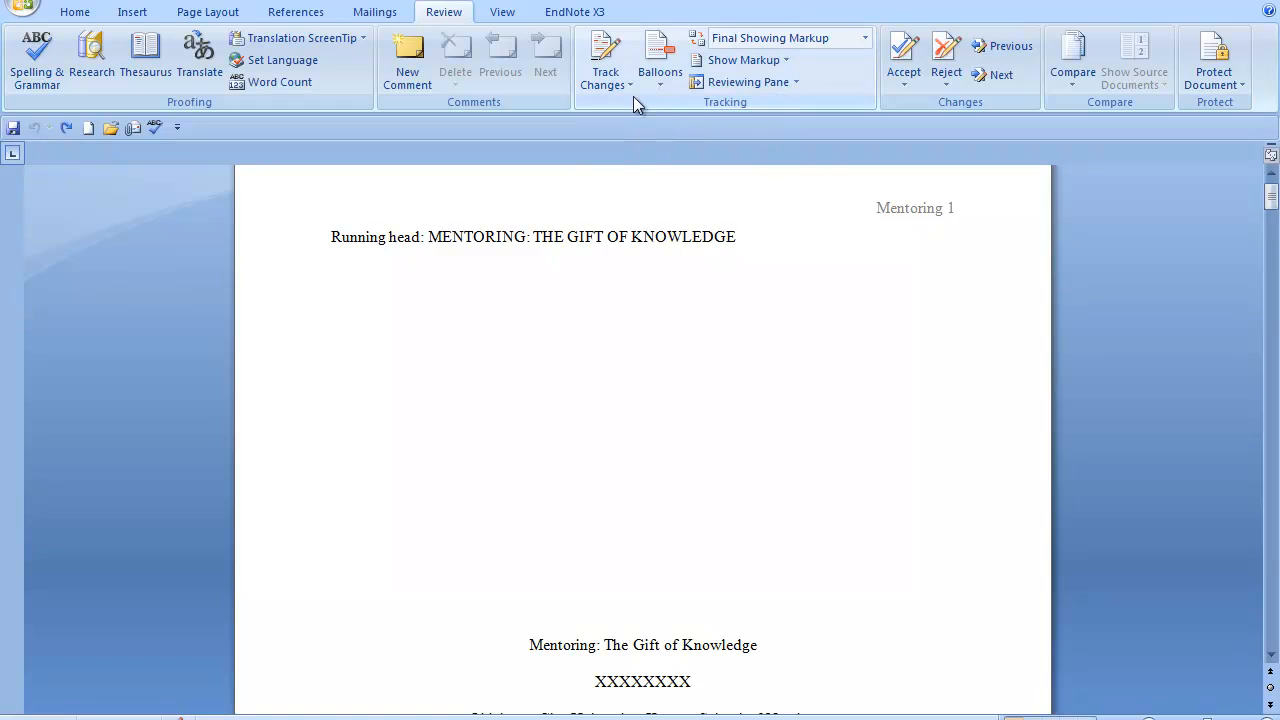
click(631, 84)
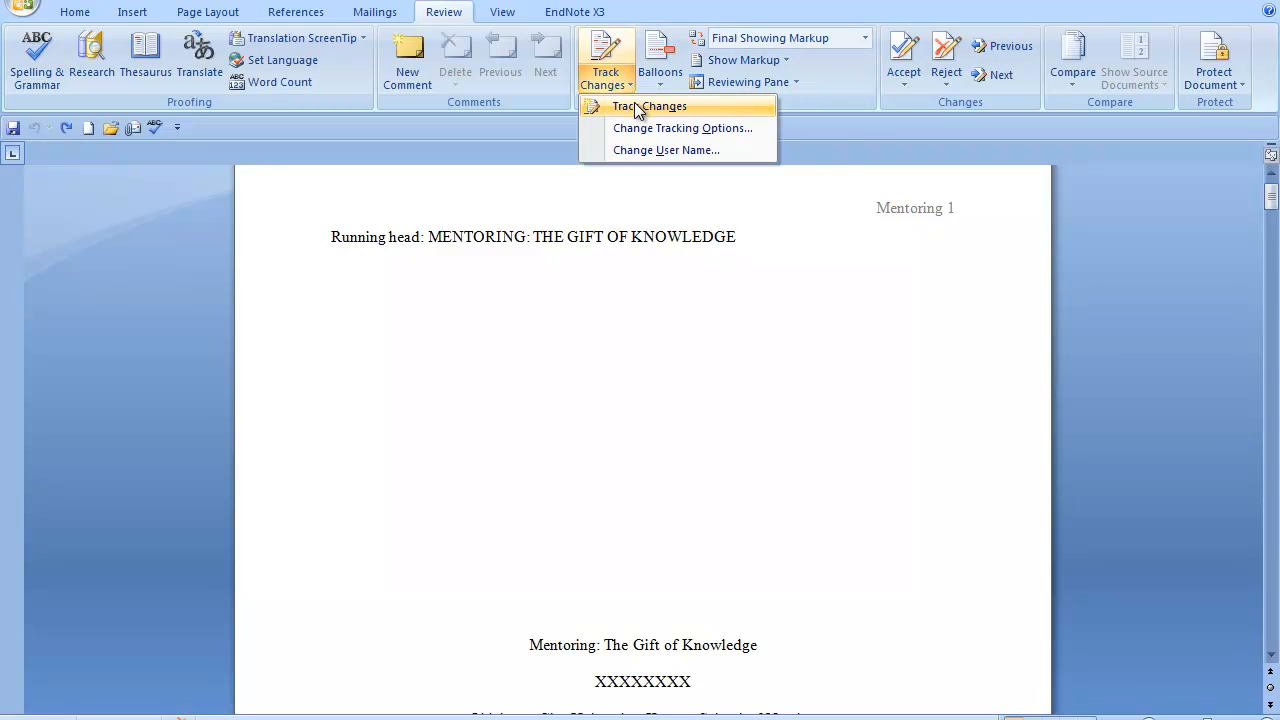
click(634, 104)
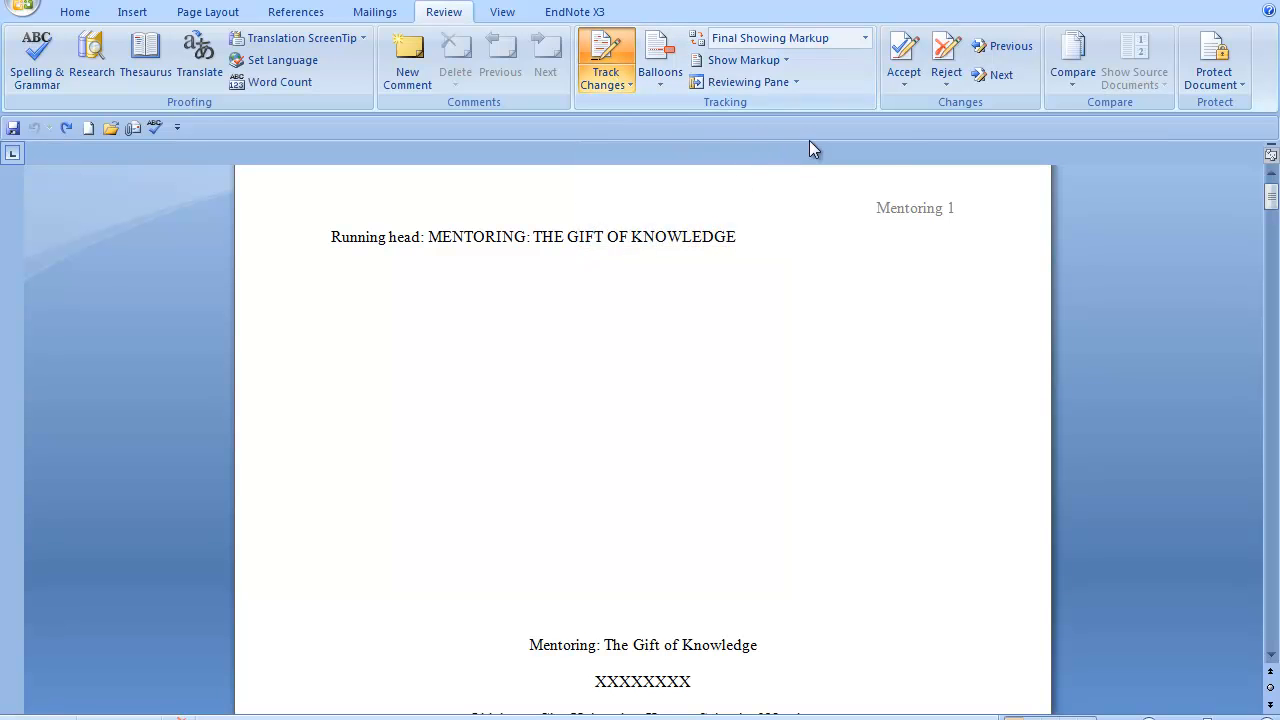
Correct the misspelled "Immediatly" to "Immediately" in the first paragraph of Assessment and Analysis
drag(1272, 203, 1276, 254)
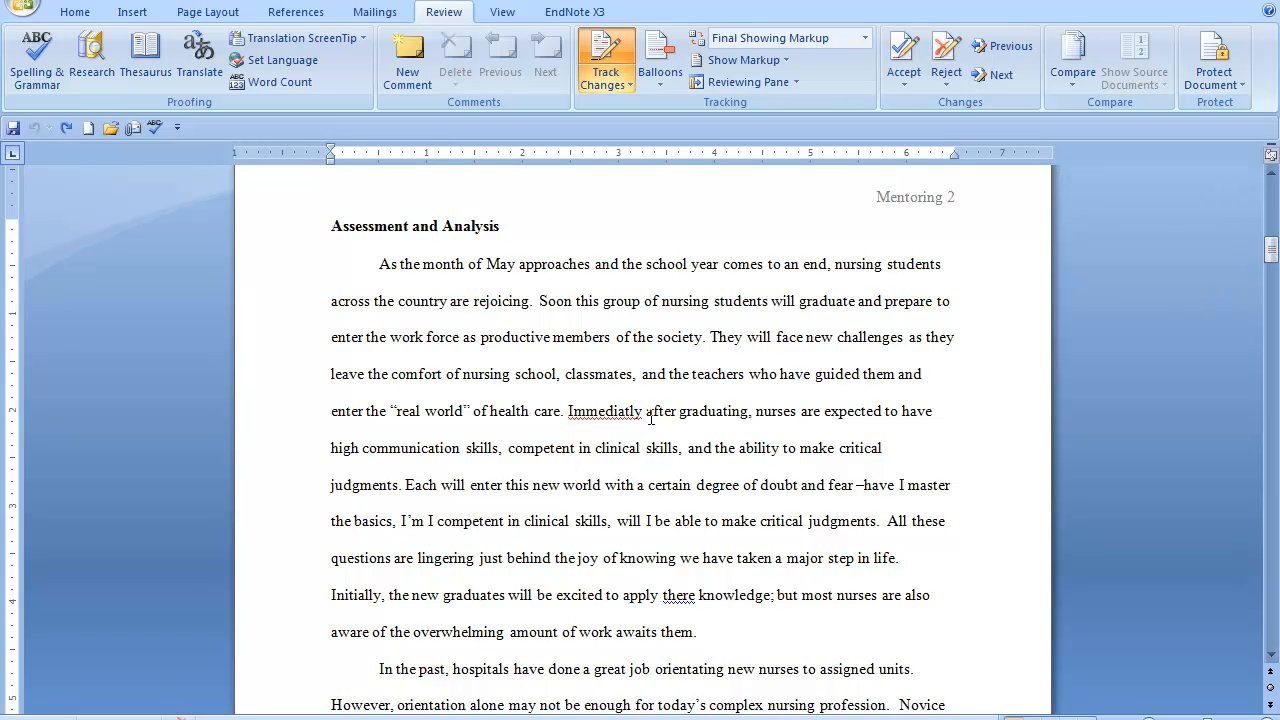
right_click(599, 411)
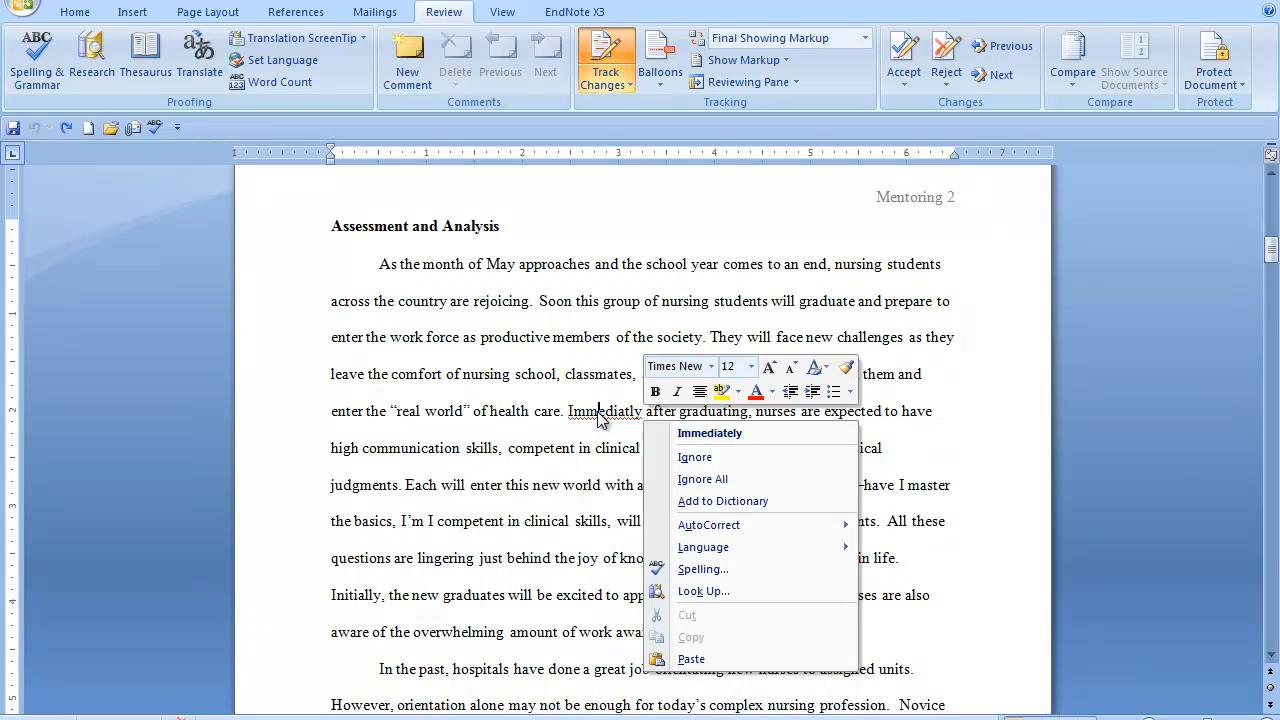
click(712, 433)
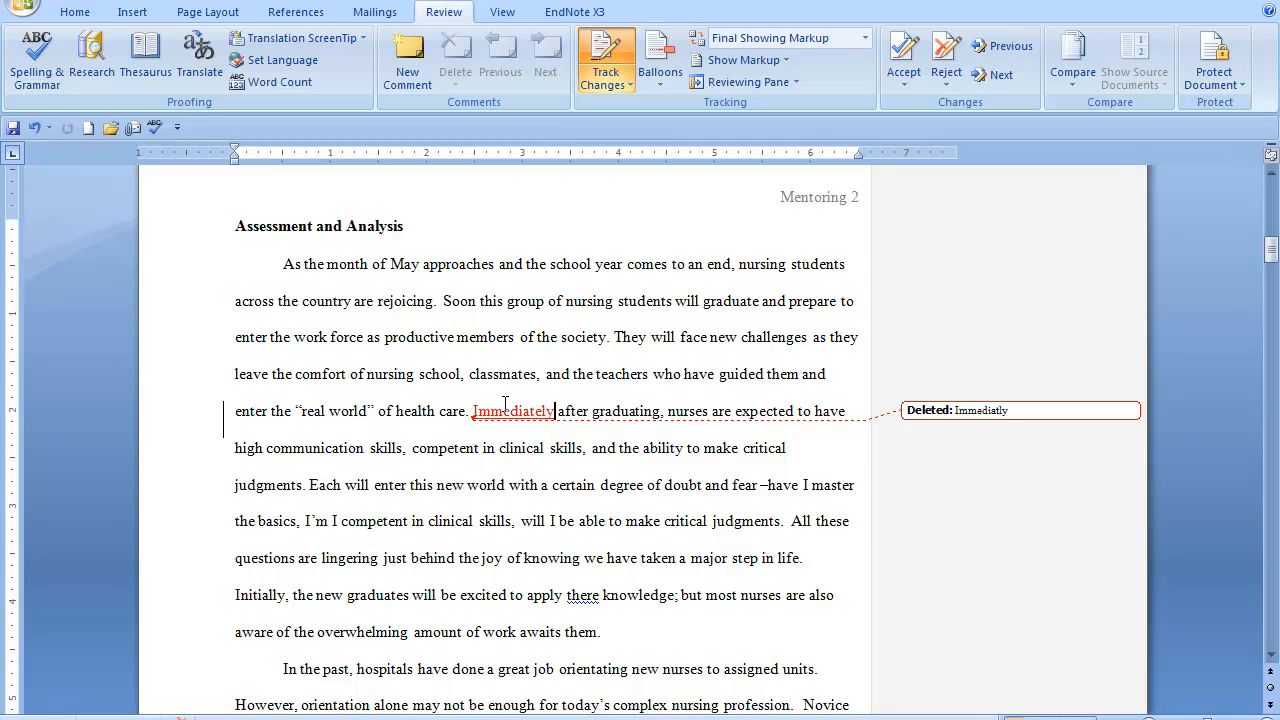
mouse_move(538, 423)
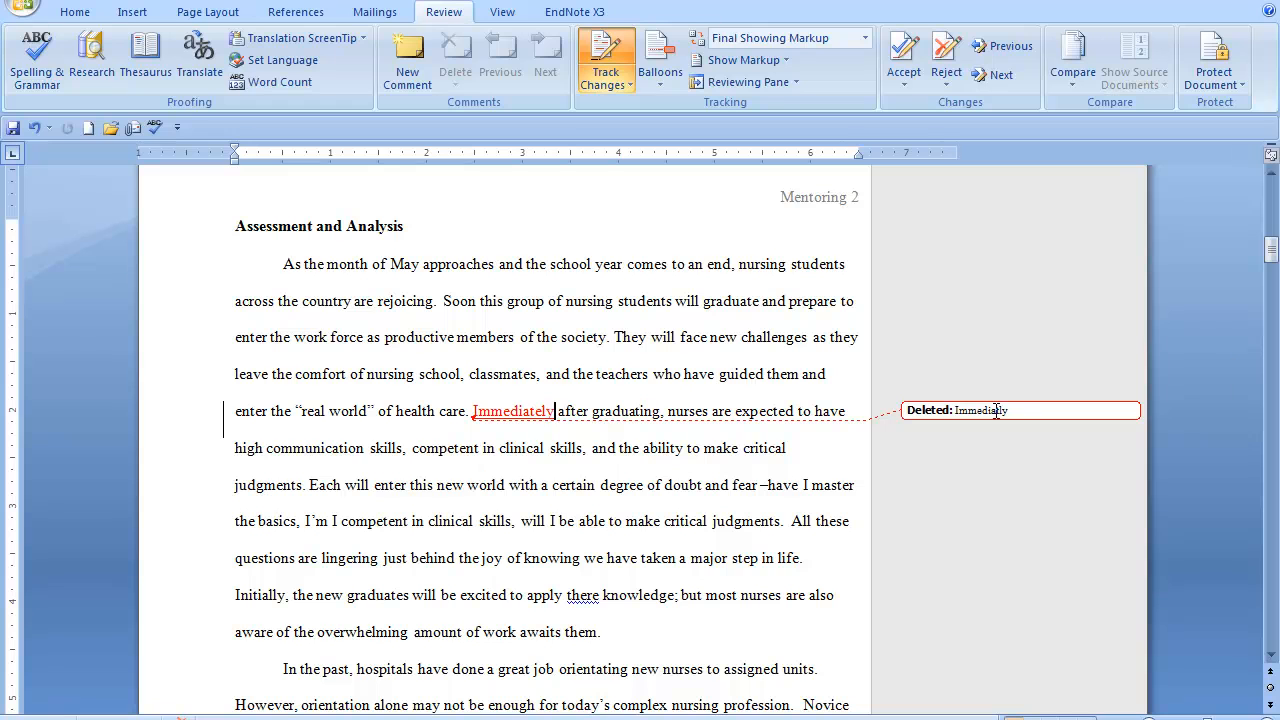
mouse_move(996, 411)
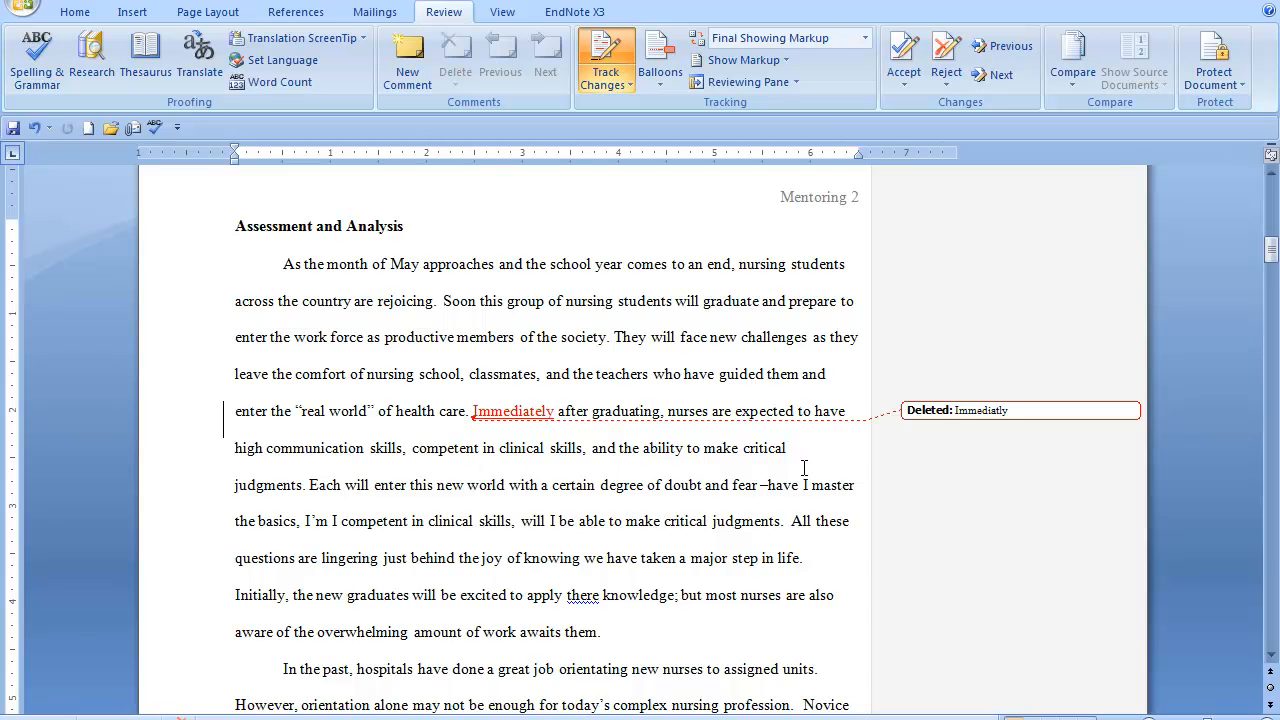
Replace "there" with "their" before "knowledge" in the first paragraph of Assessment and Analysis
scroll(804, 468, down, 3)
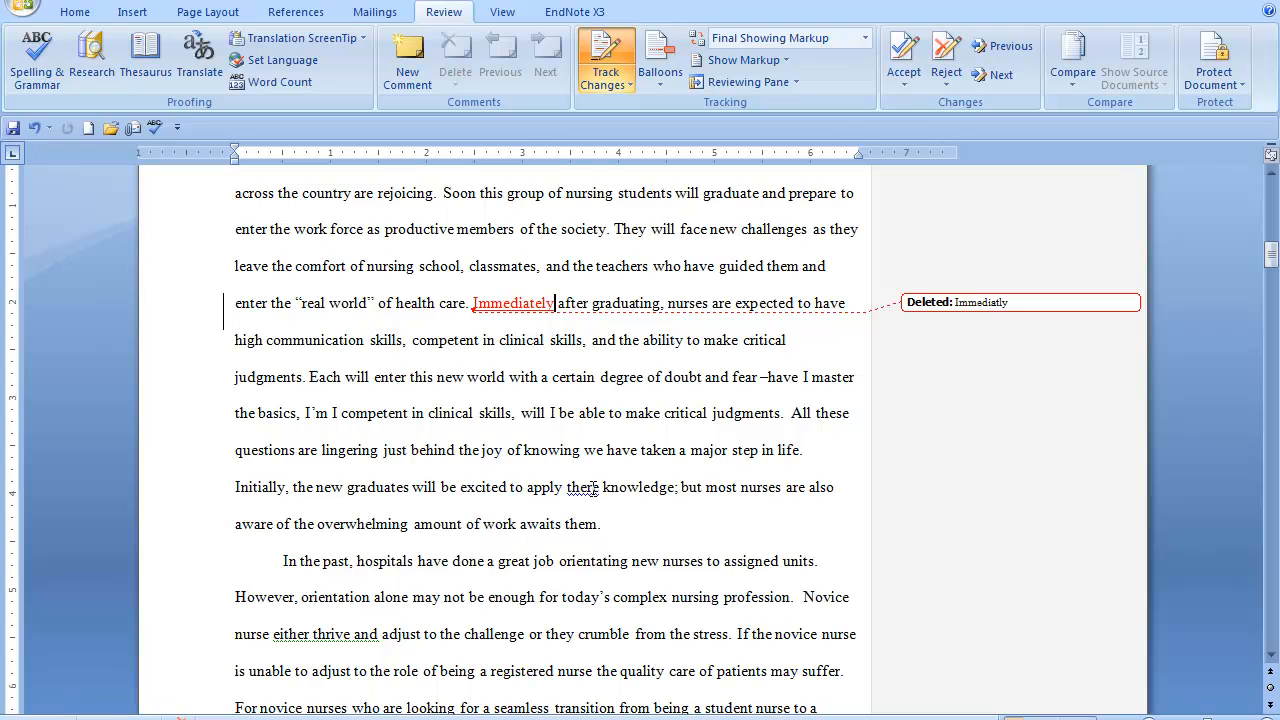
right_click(590, 490)
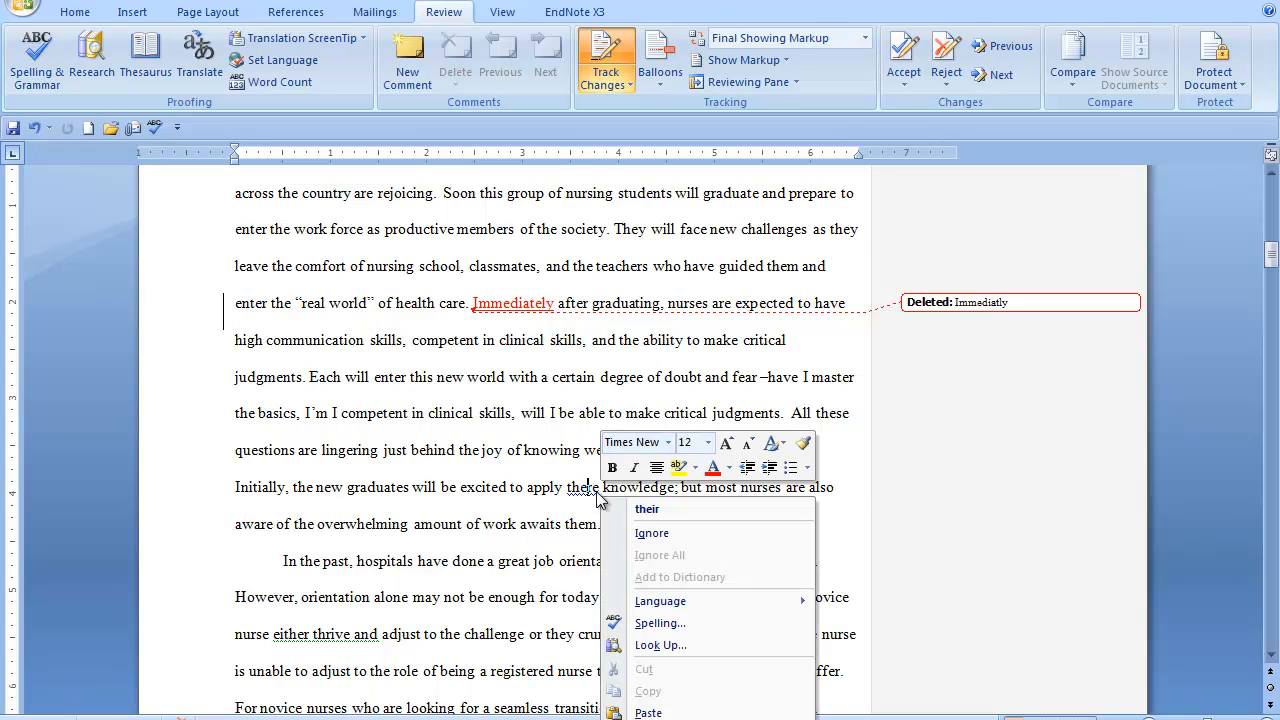
click(648, 510)
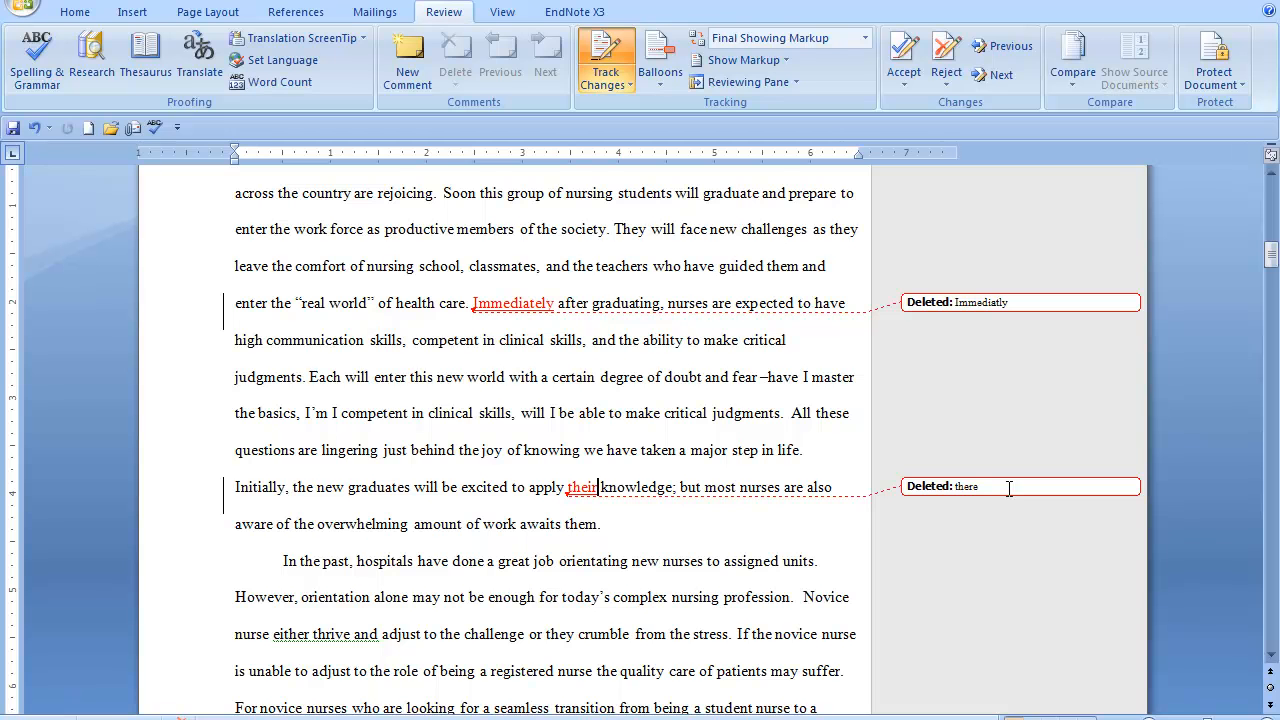
Insert a hyphen in "nursementoring" so the second paragraph's last sentence reads "nurse-mentoring"
scroll(1009, 488, down, 1)
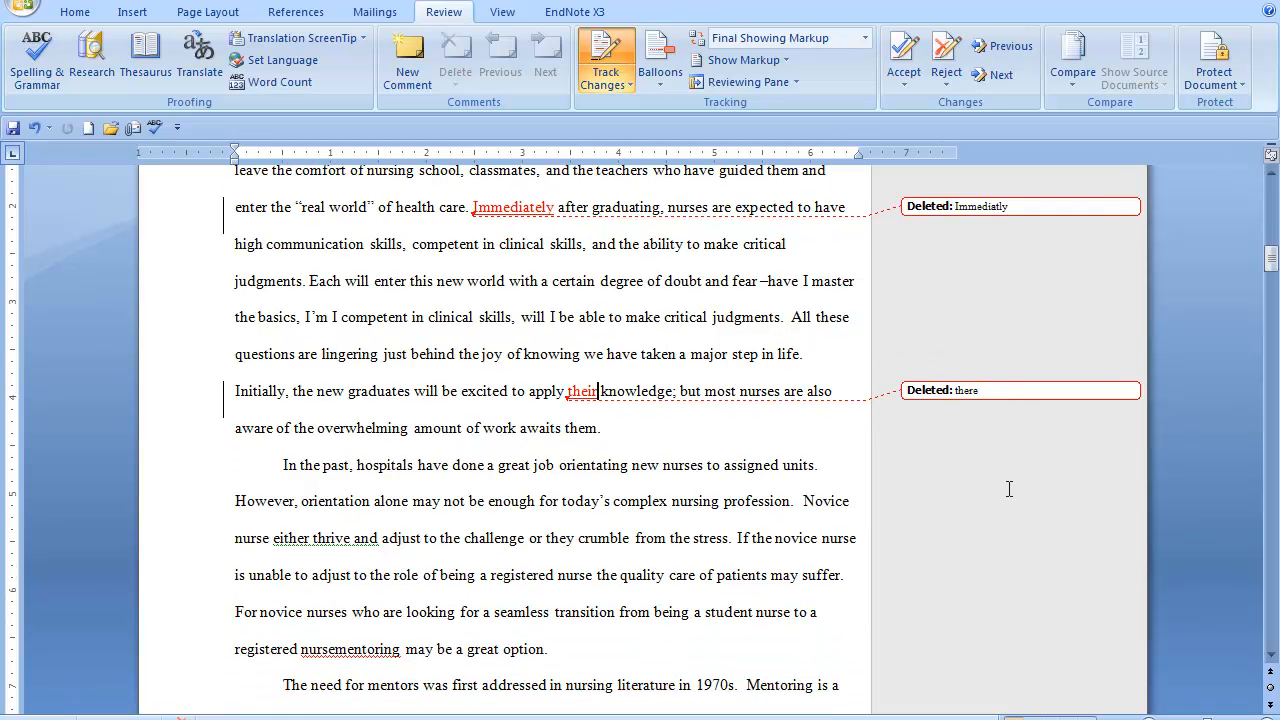
scroll(1009, 488, down, 1)
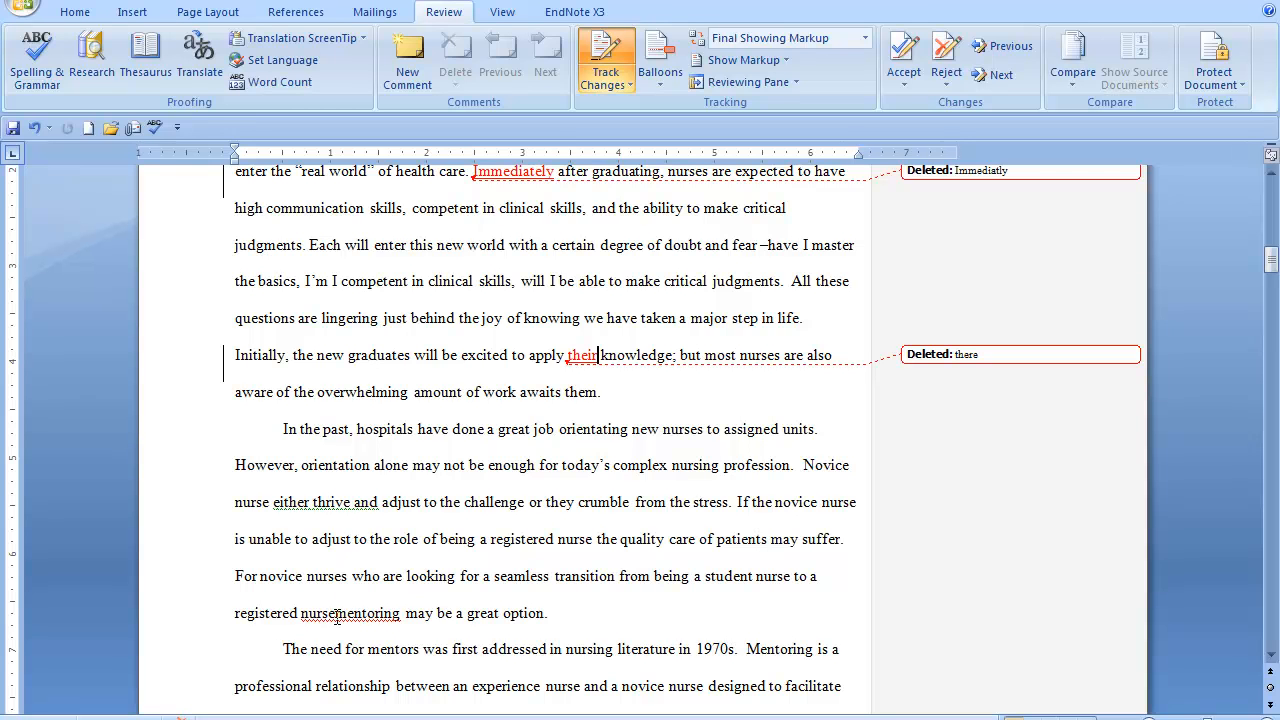
click(337, 614)
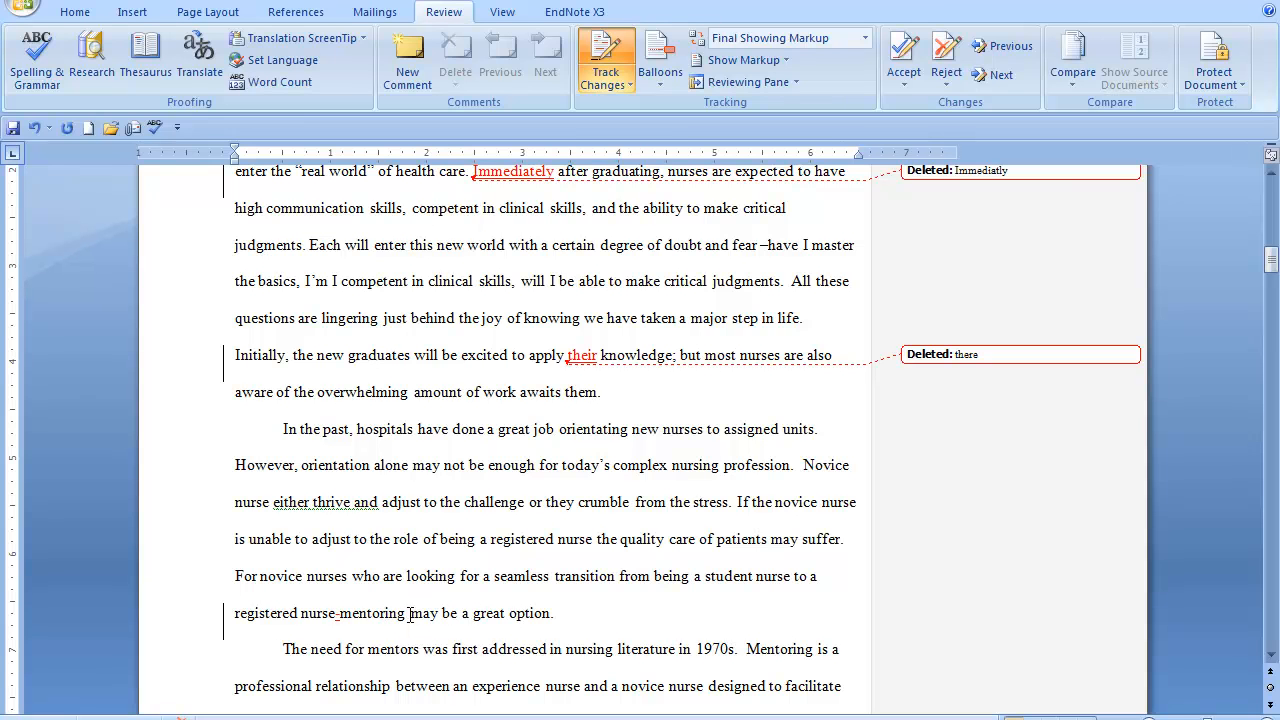
Attach the comment "Nurse-mentoring is hyphenated" to the word "mentoring" after the new hyphen
click(405, 55)
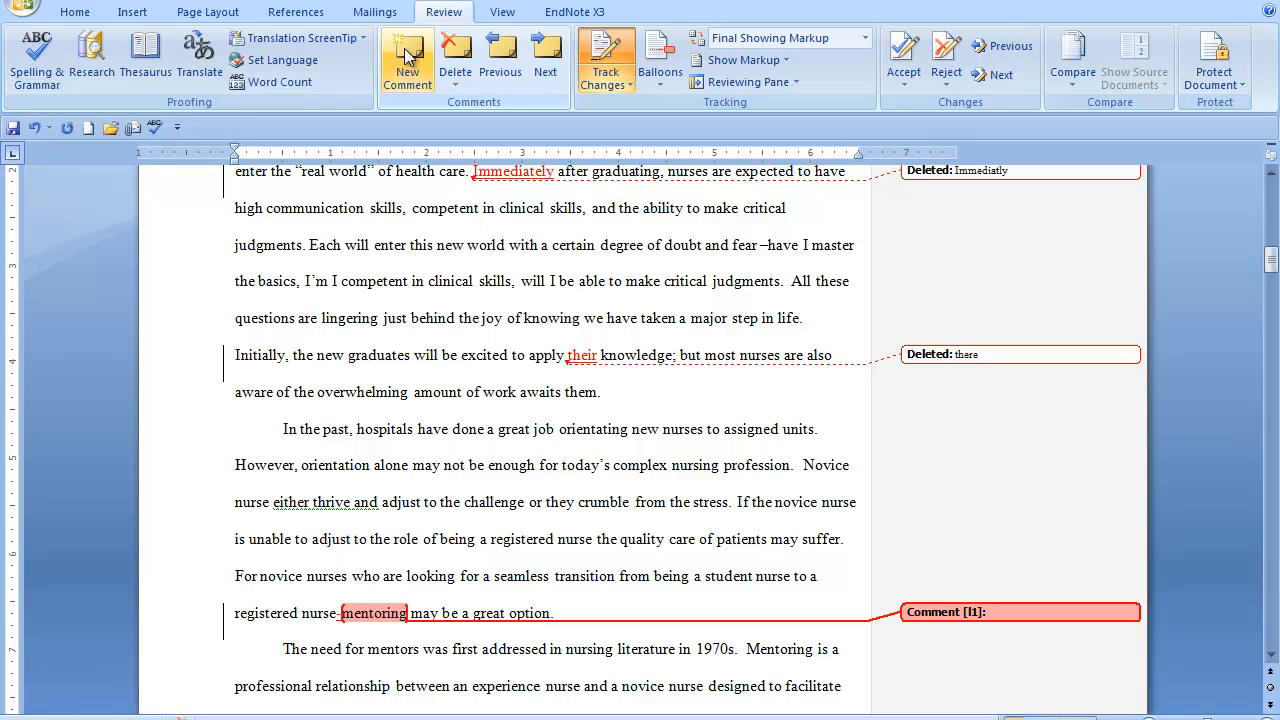
text(nu)
text(-mentoring is hyphenated)
click(541, 649)
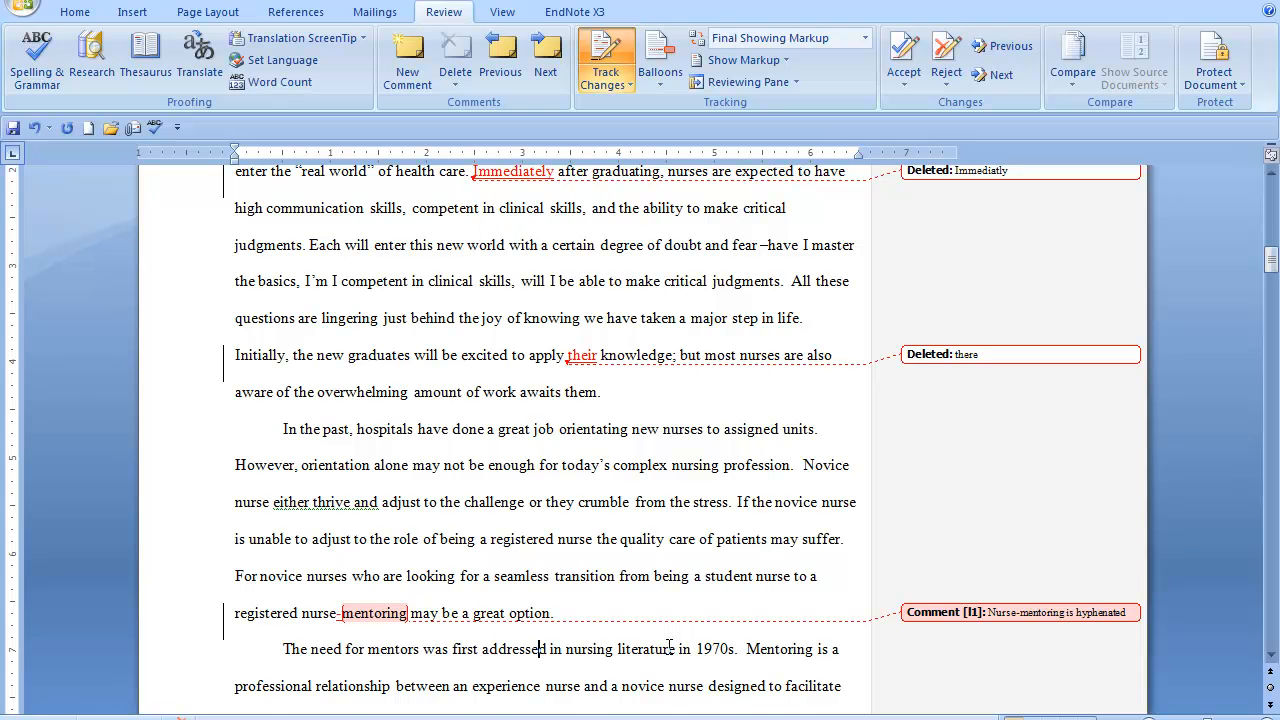
Add an apostrophe to "1970s" so the paragraph on the need for mentors reads "1970's"
scroll(669, 647, down, 3)
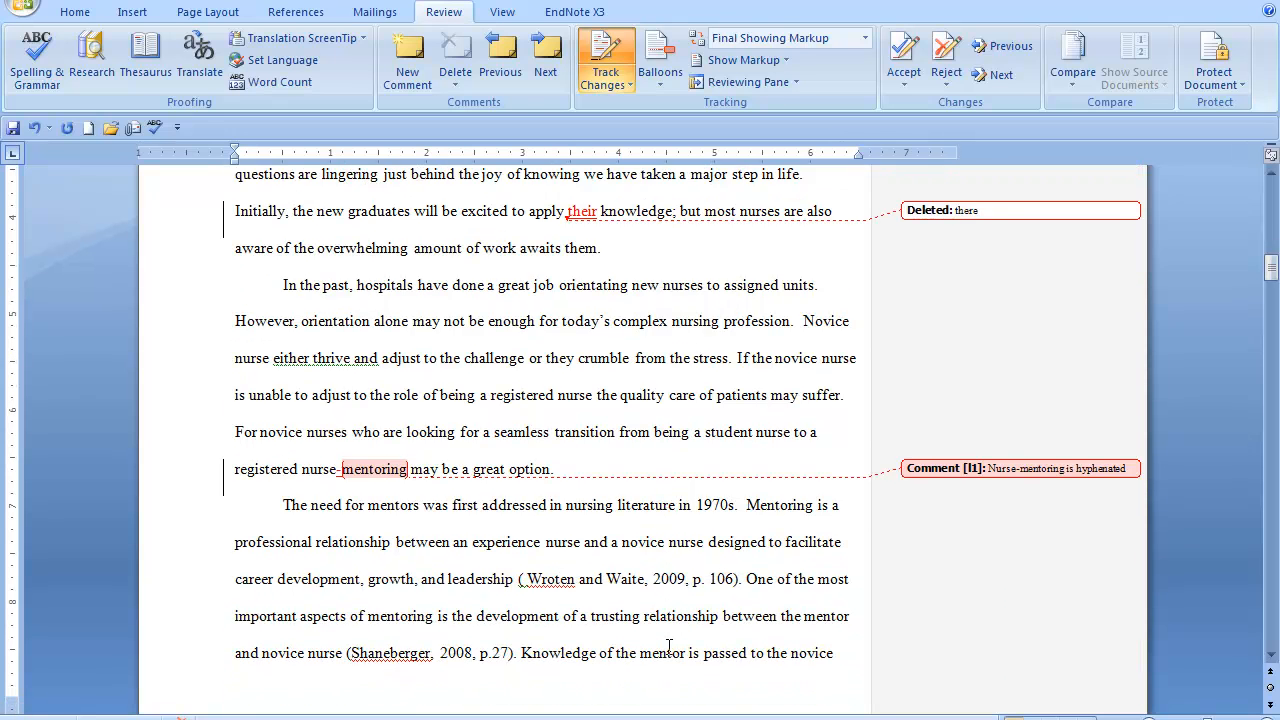
scroll(669, 647, down, 1)
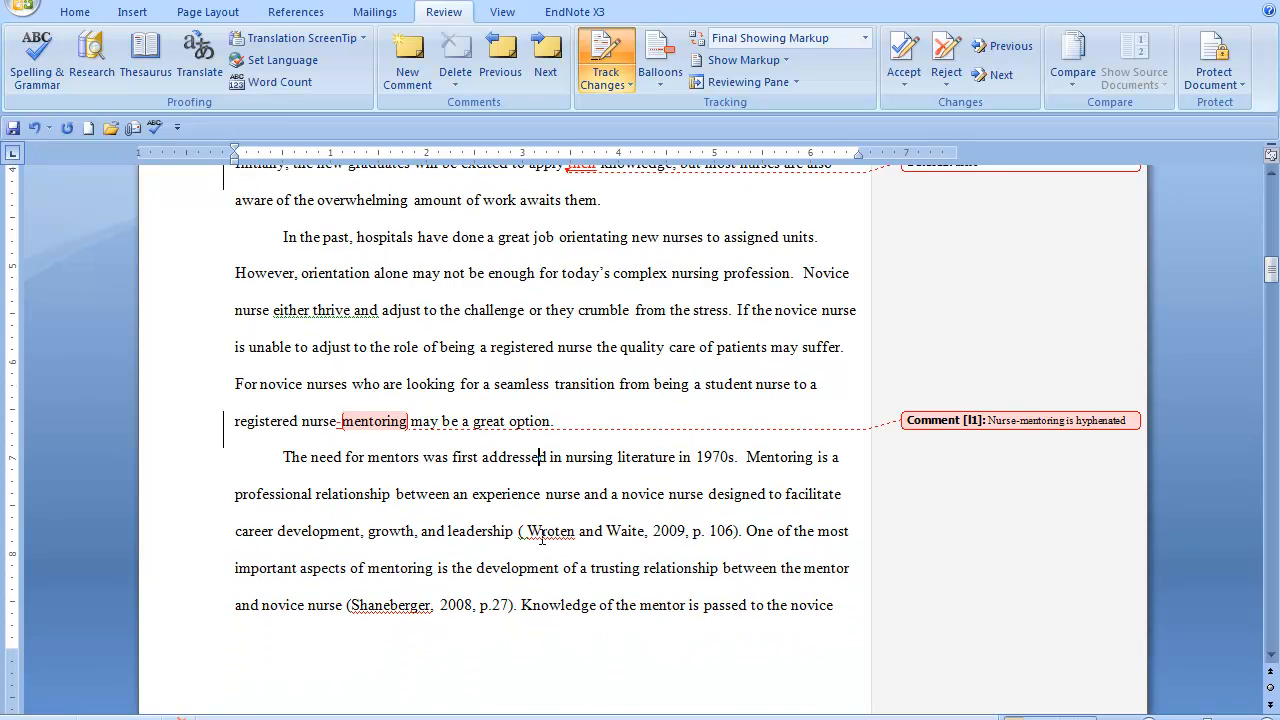
click(731, 456)
text(')
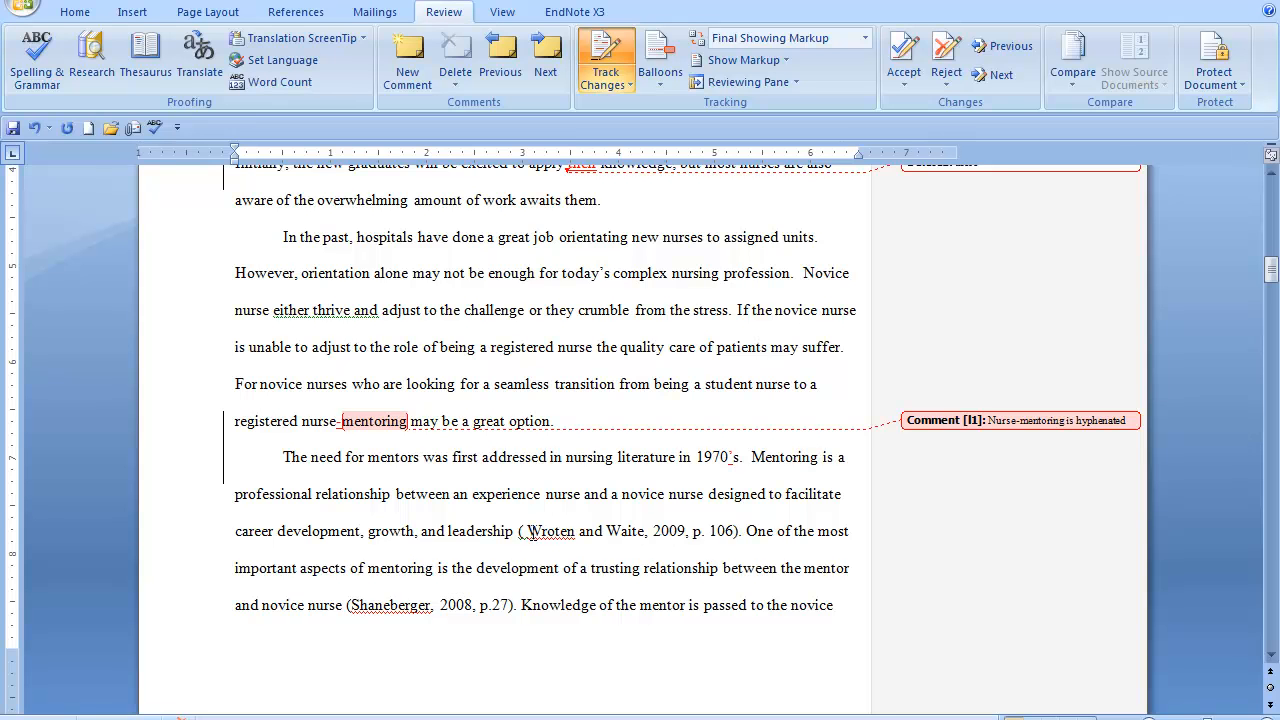
Delete the extra space after the opening parenthesis of the "2009, p. 106" citation
click(527, 531)
click(528, 531)
key(BackSpace)
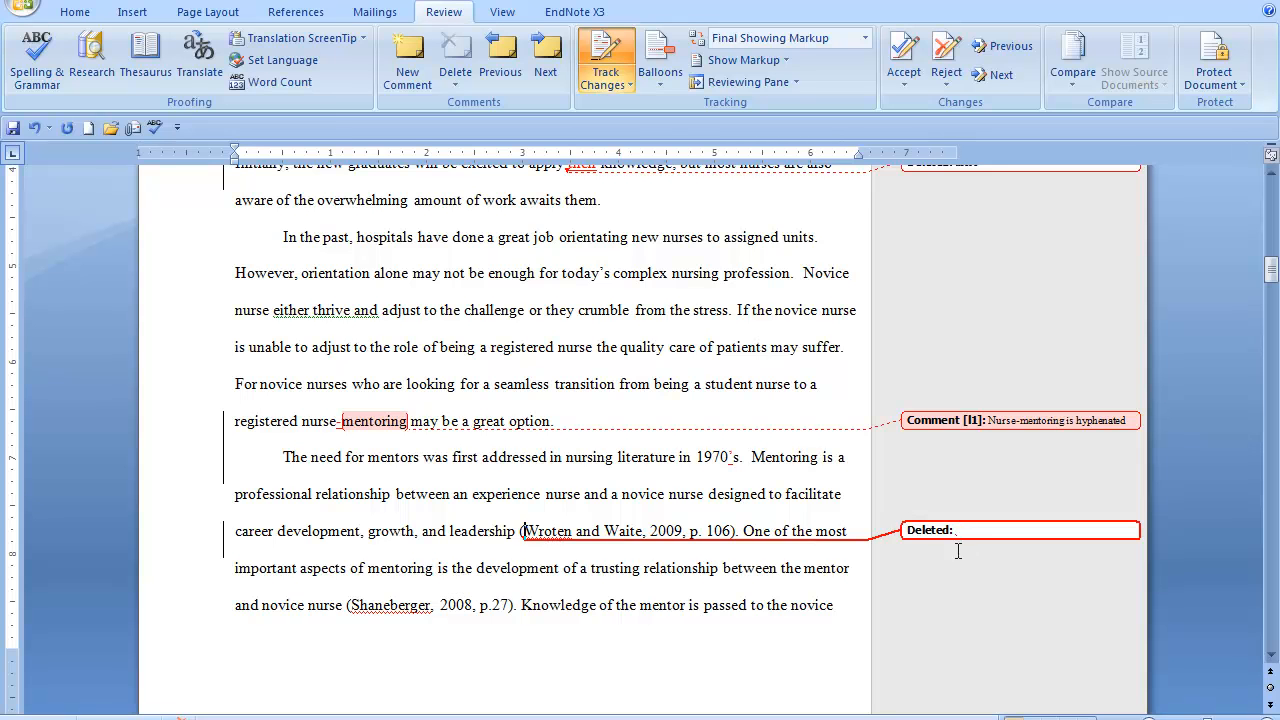
Add the comment "Make sure you proofread your paper" to the word "leadership" before the "2009, p. 106" citation
click(404, 62)
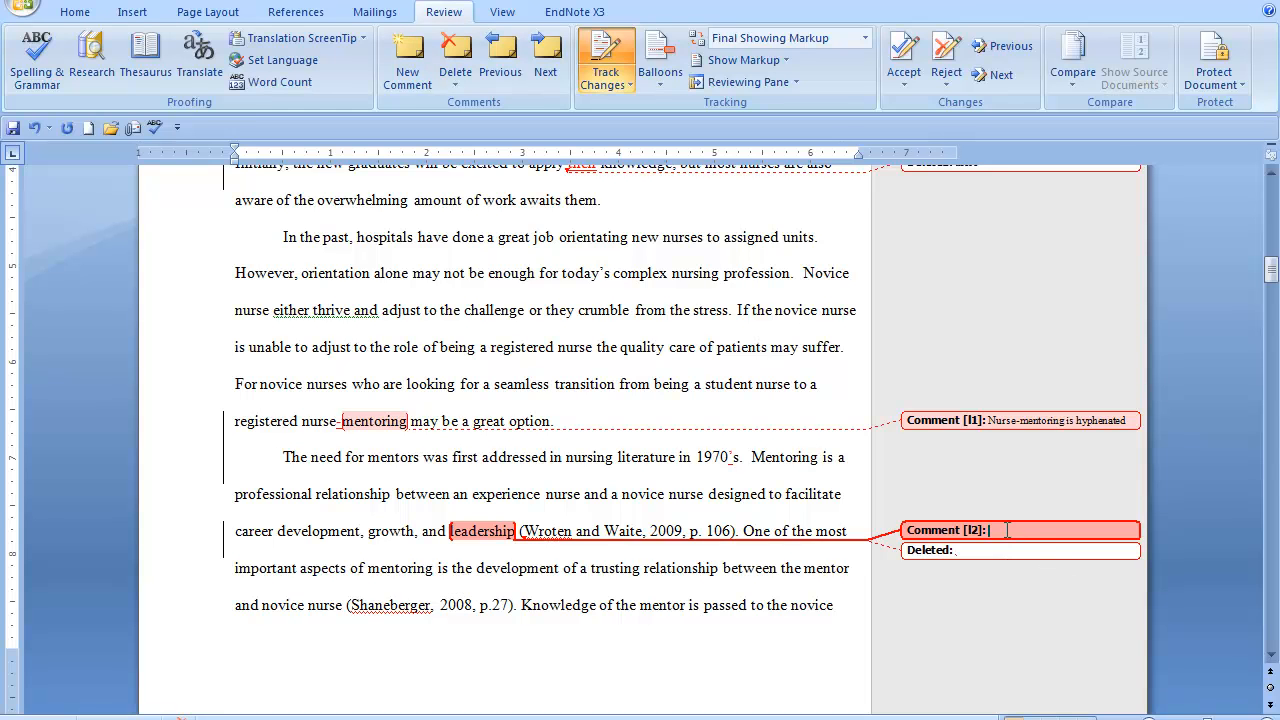
text(Make sure youproofread your apape)
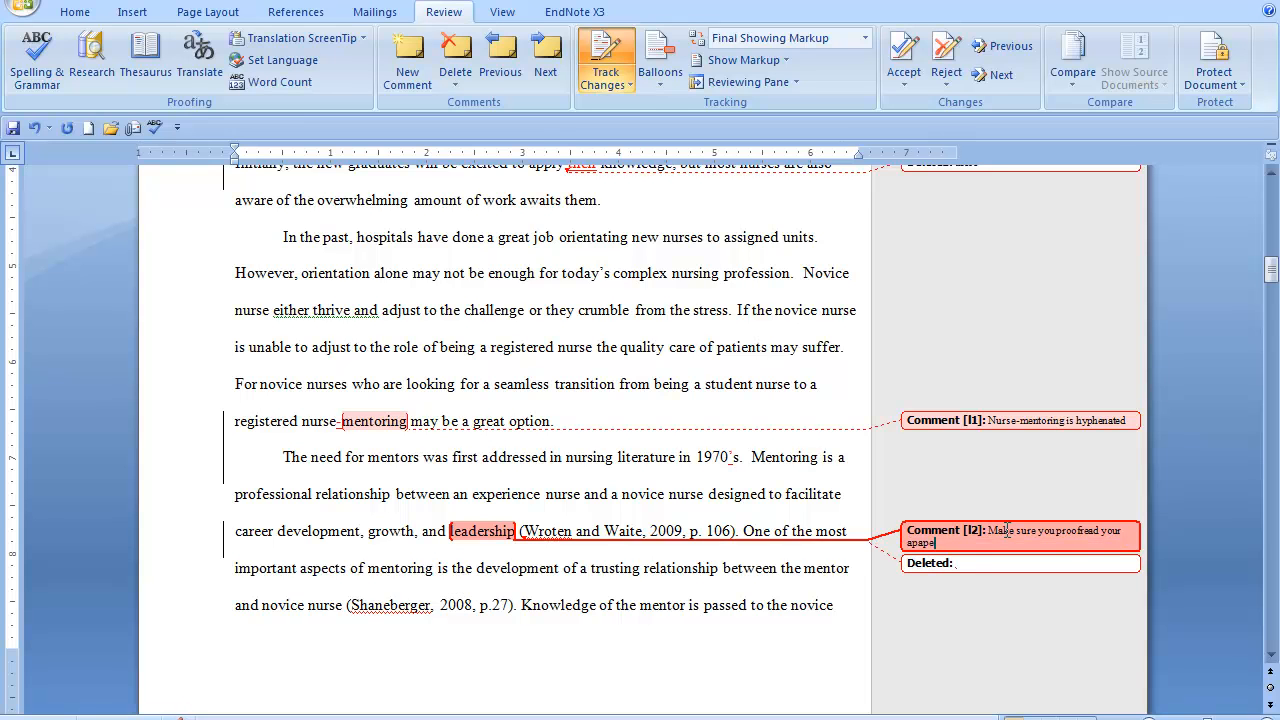
text(\\\\)
key(BackSpace)
key(BackSpace)
key(BackSpace)
key(BackSpace)
key(BackSpace)
key(BackSpace)
key(BackSpace)
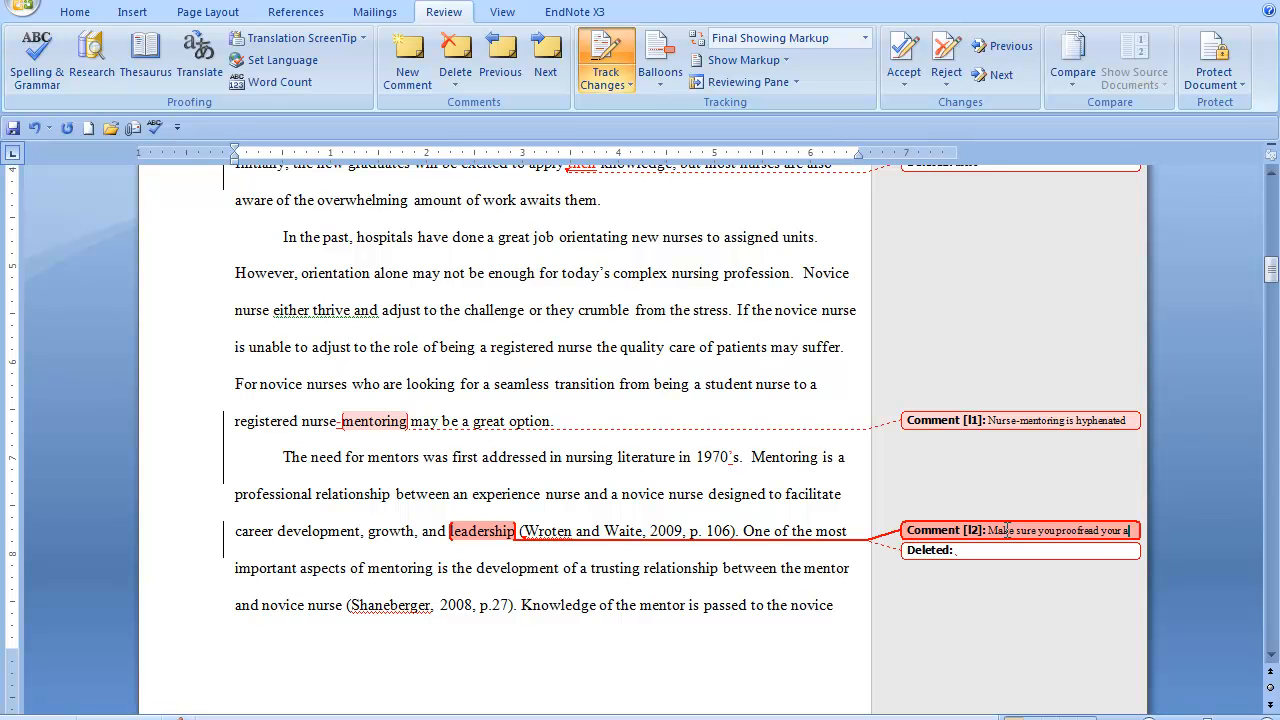
key(BackSpace)
text(paper)
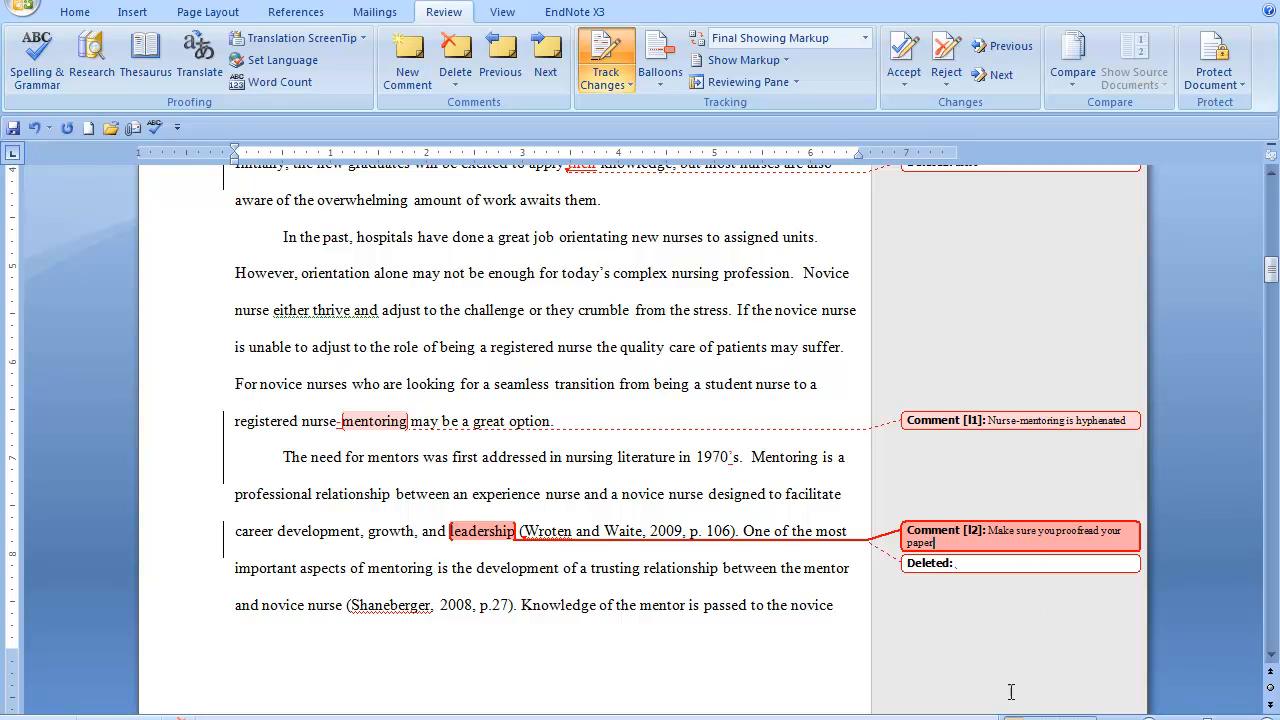
click(588, 567)
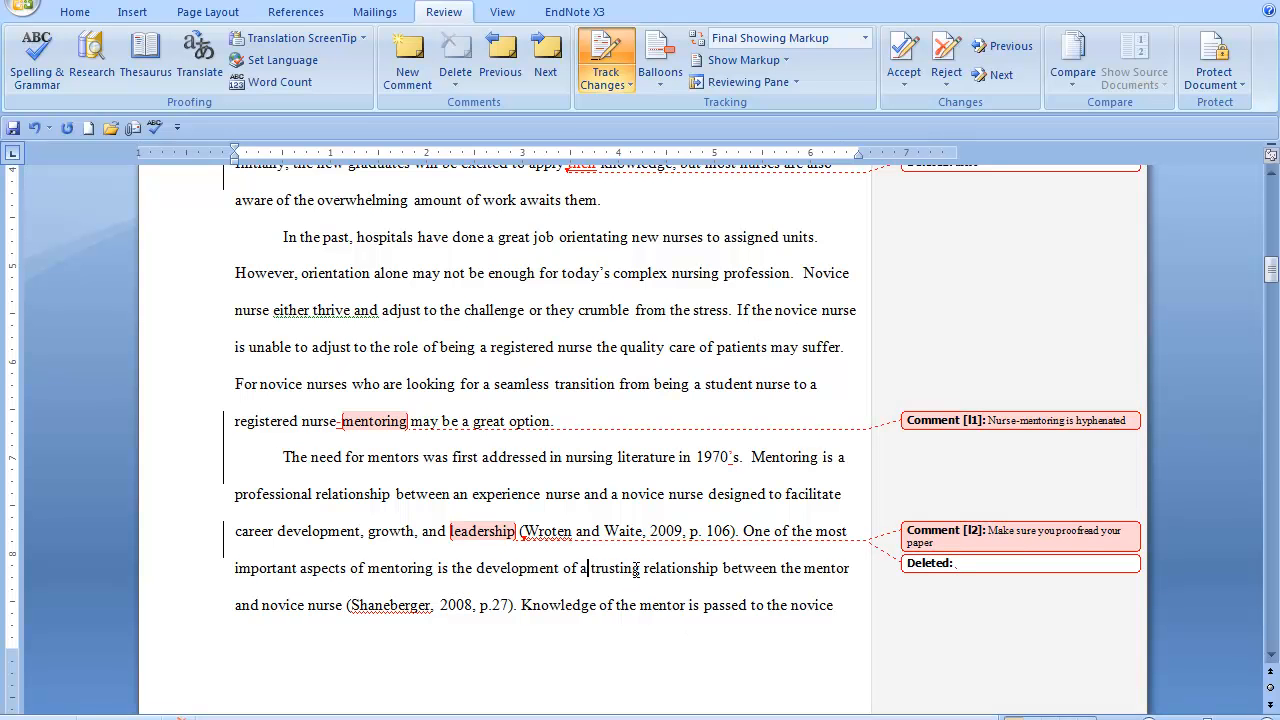
Delete the proofreading comment attached to "leadership"
click(990, 539)
right_click(988, 540)
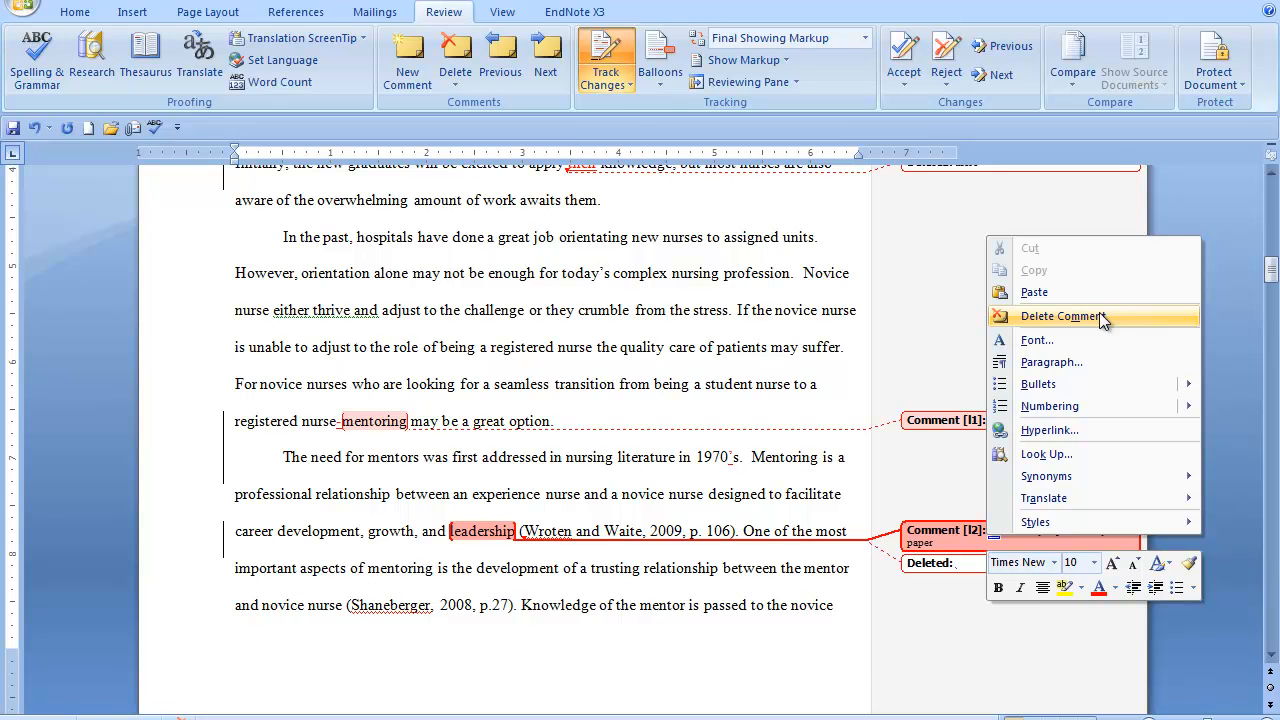
click(455, 62)
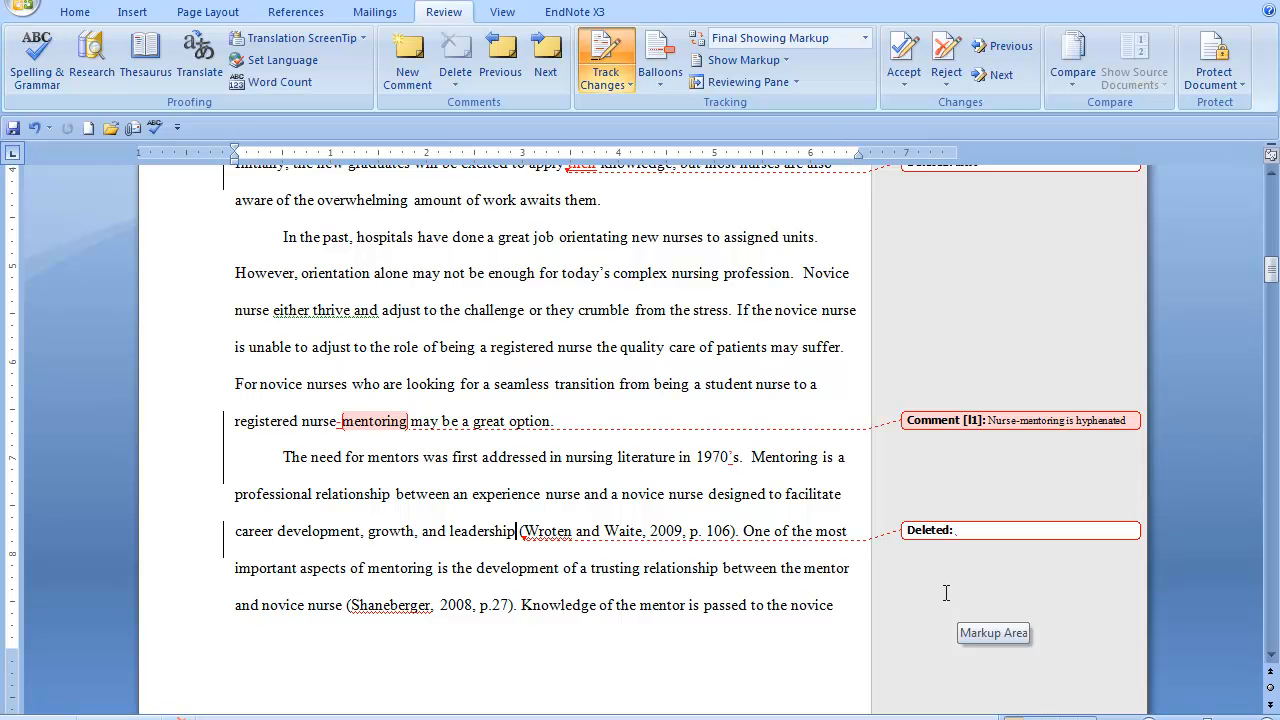
Insert ", year" after the author's name in the undated citation following "nursing profession" on page 3
scroll(946, 593, down, 1)
scroll(946, 593, down, 5)
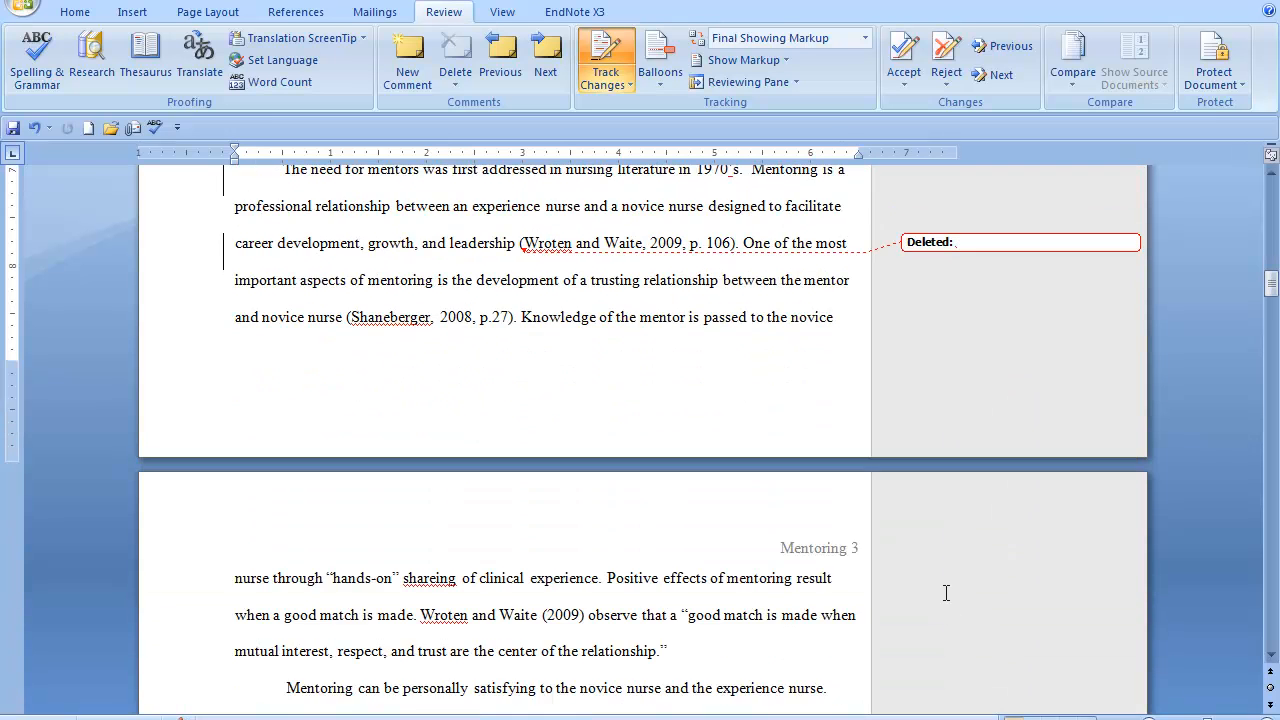
scroll(946, 593, down, 2)
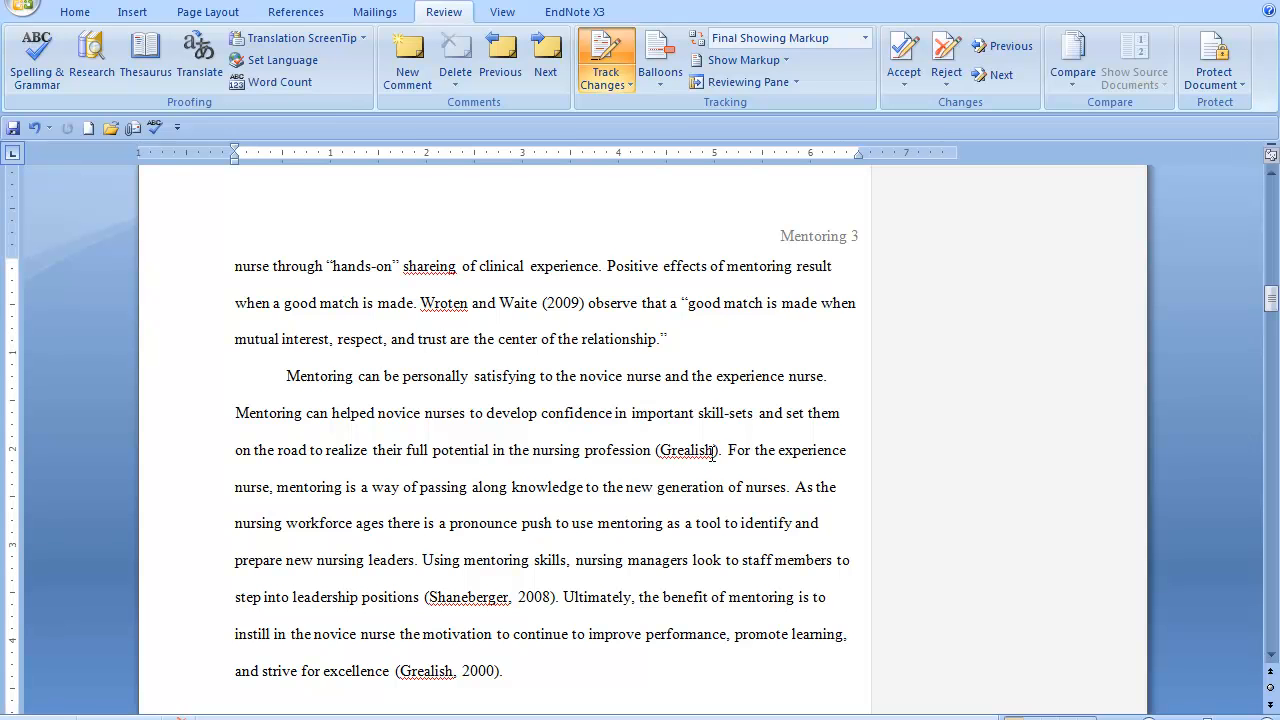
click(714, 451)
text(, ye)
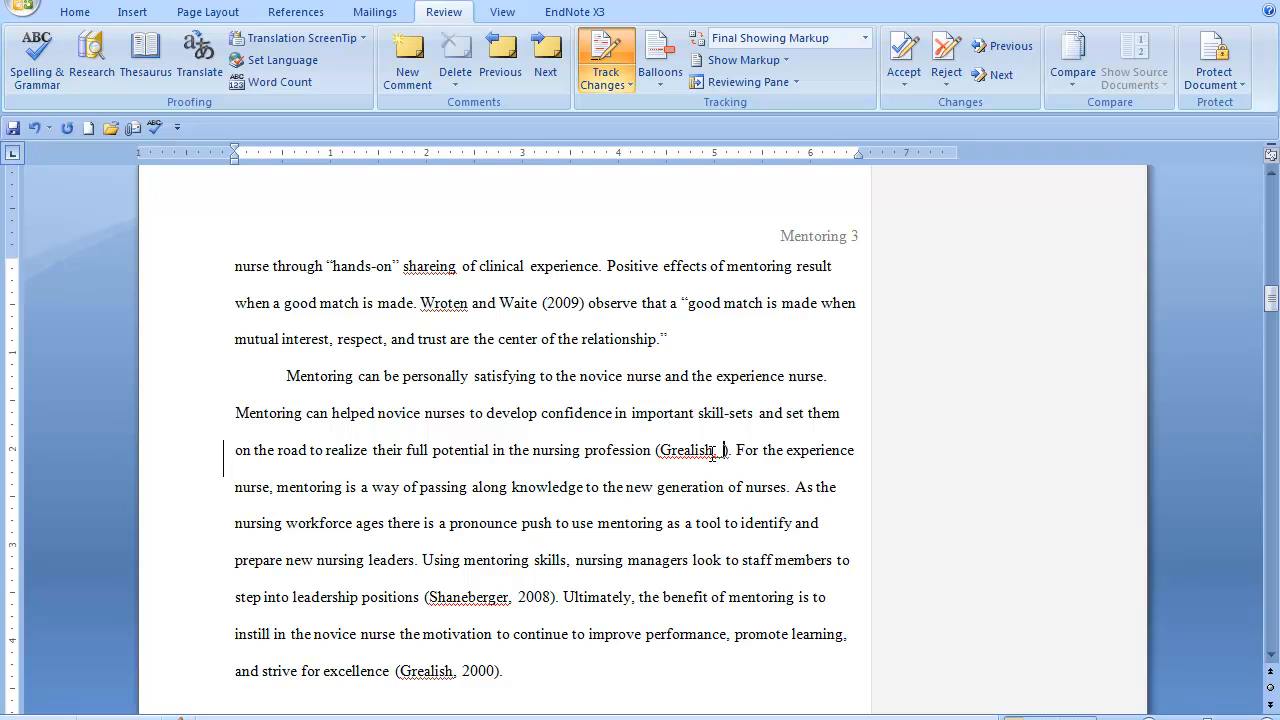
text(ar)
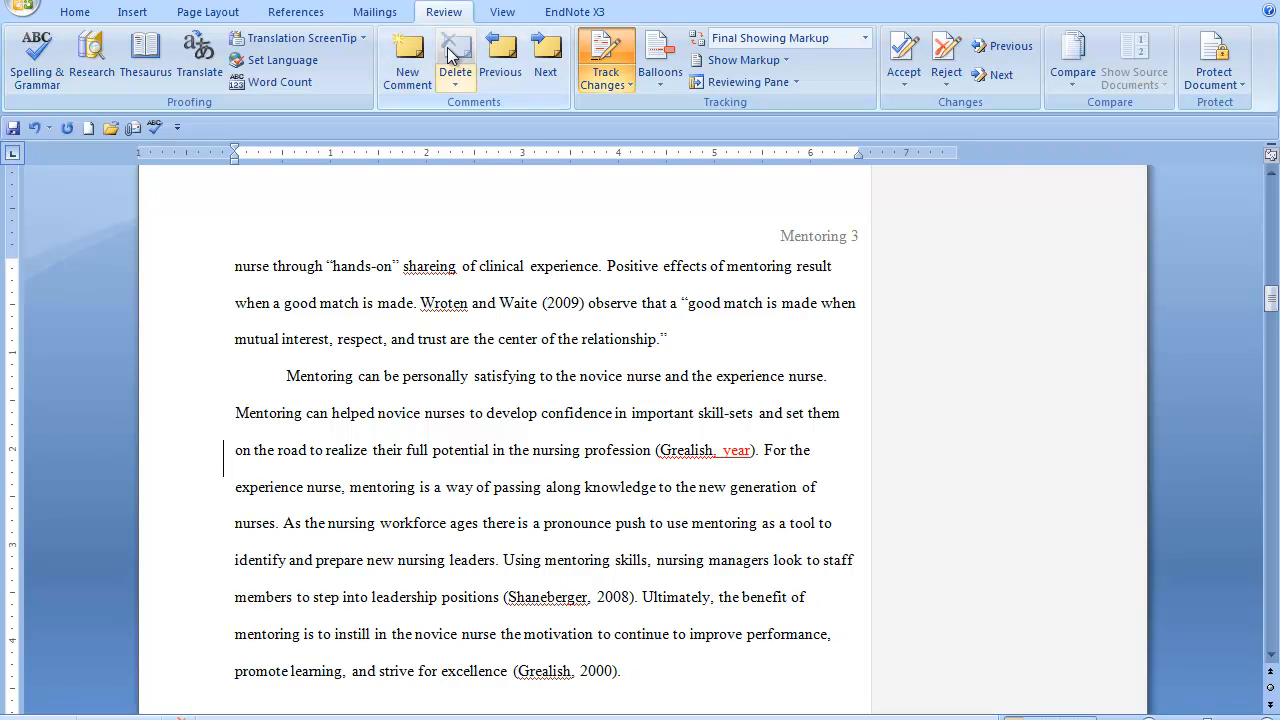
Attach the comment "Don't forget the year" to the inserted word "year" in the citation
click(409, 68)
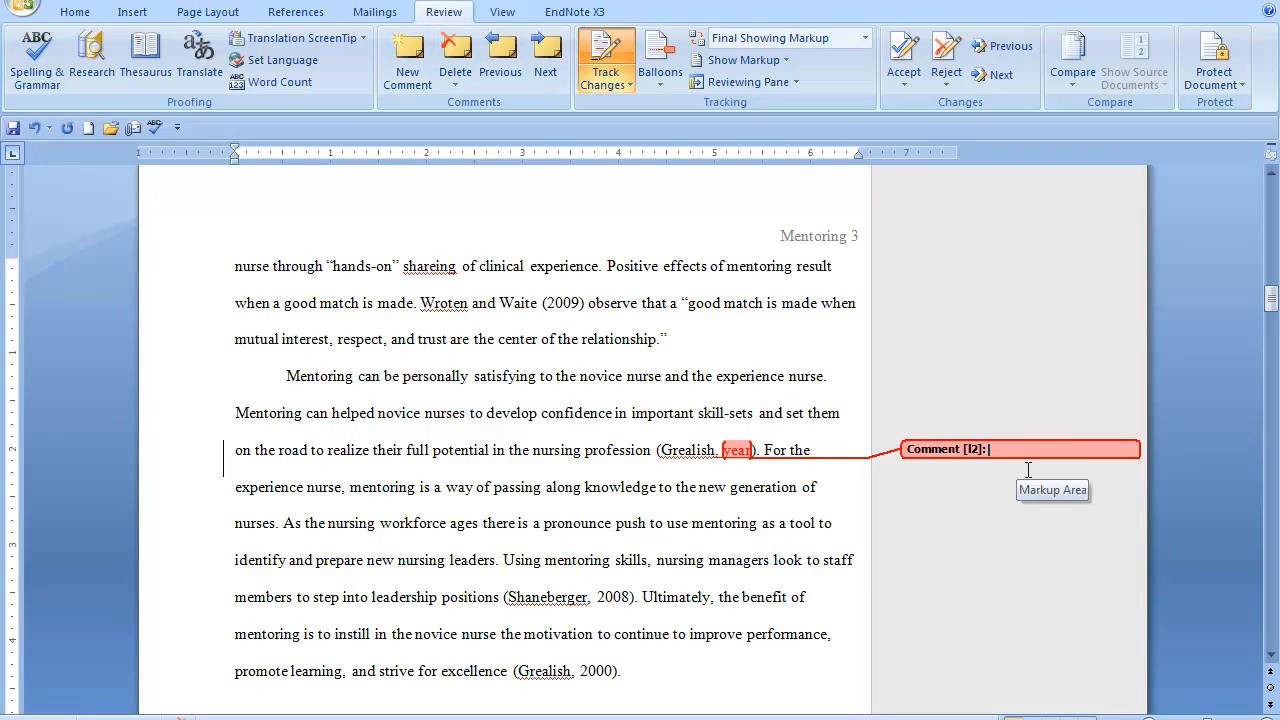
text(d)
text(on't f)
text(org)
text(et the)
text( year)
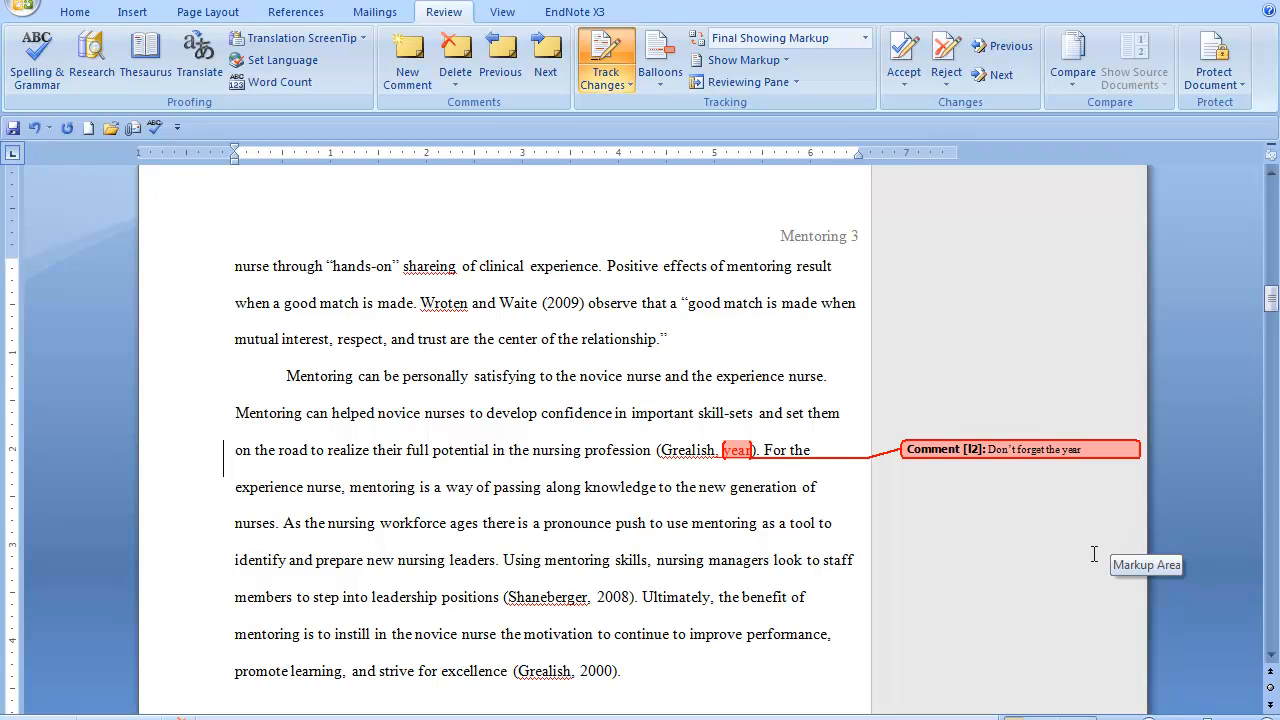
click(1012, 485)
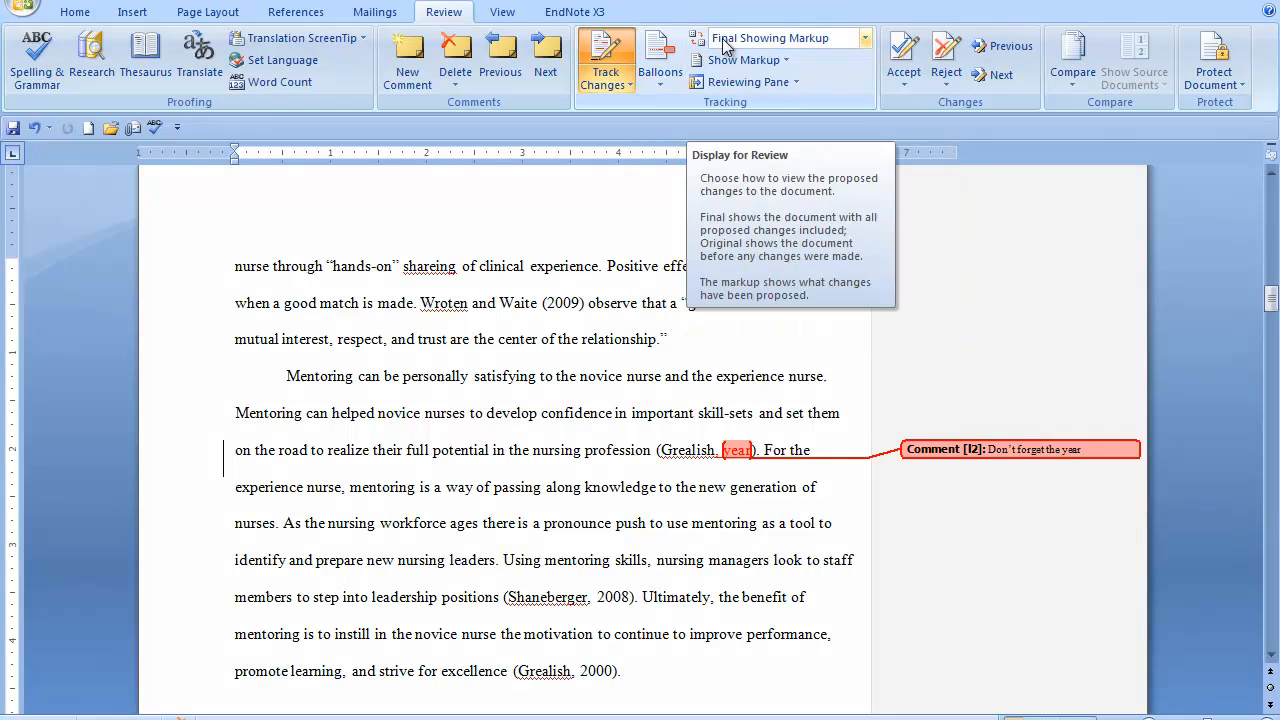
Open the Display for Review choices for how the tracked changes are viewed
click(866, 40)
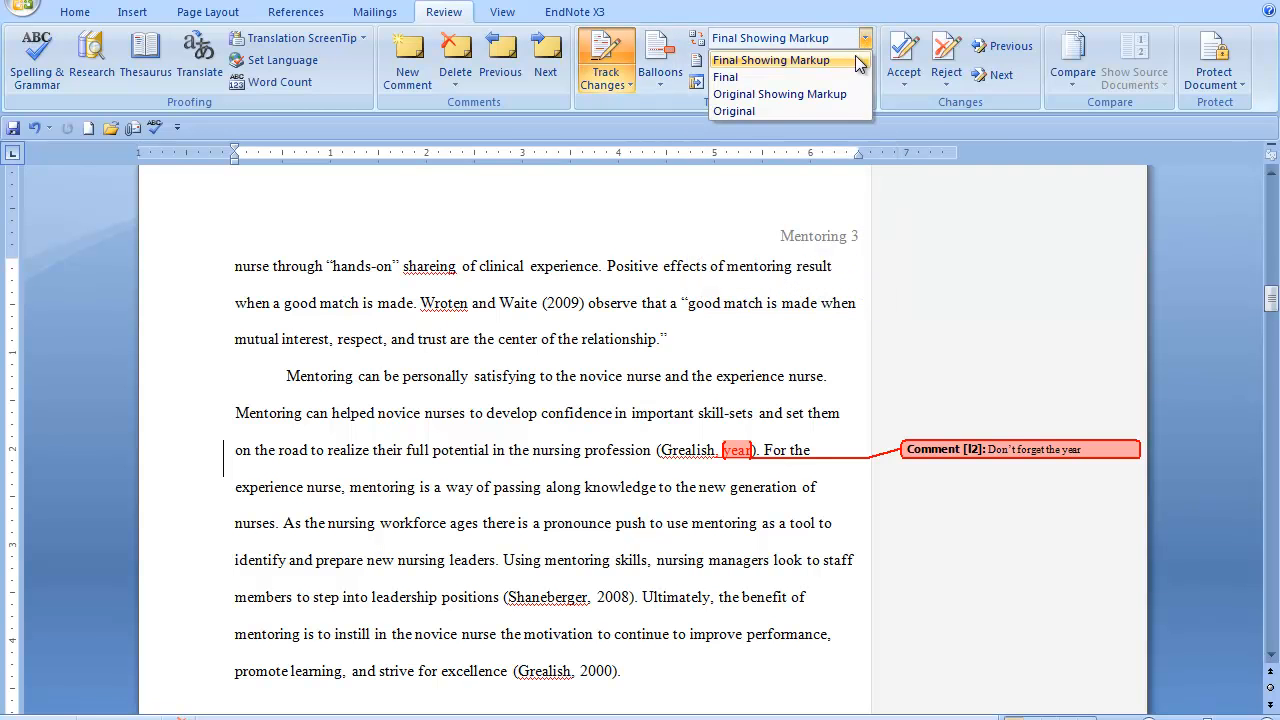